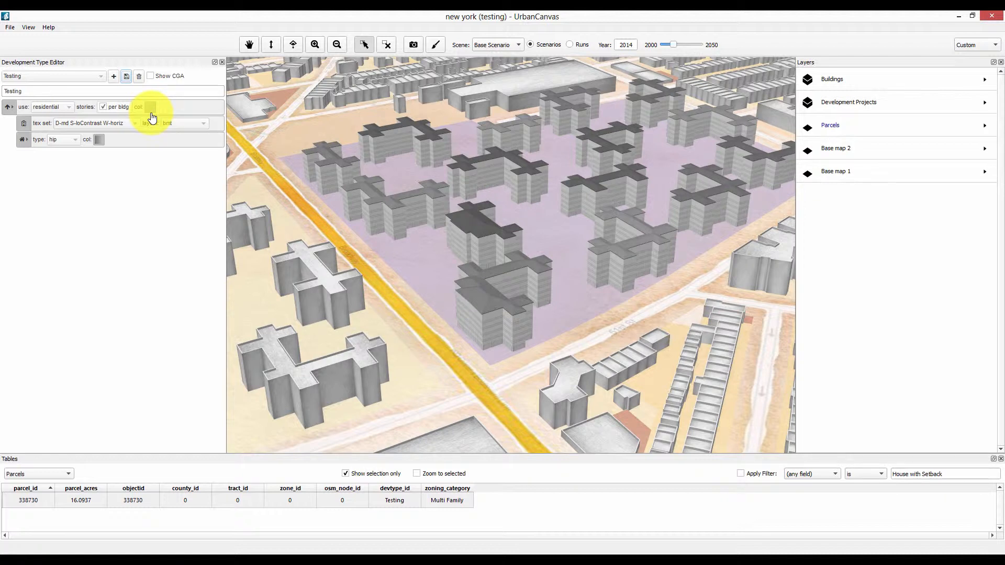
Set the Testing development type's building colour ranges to hue 26–43, saturation 21–32 and brightness 80–100
left_click(150, 107)
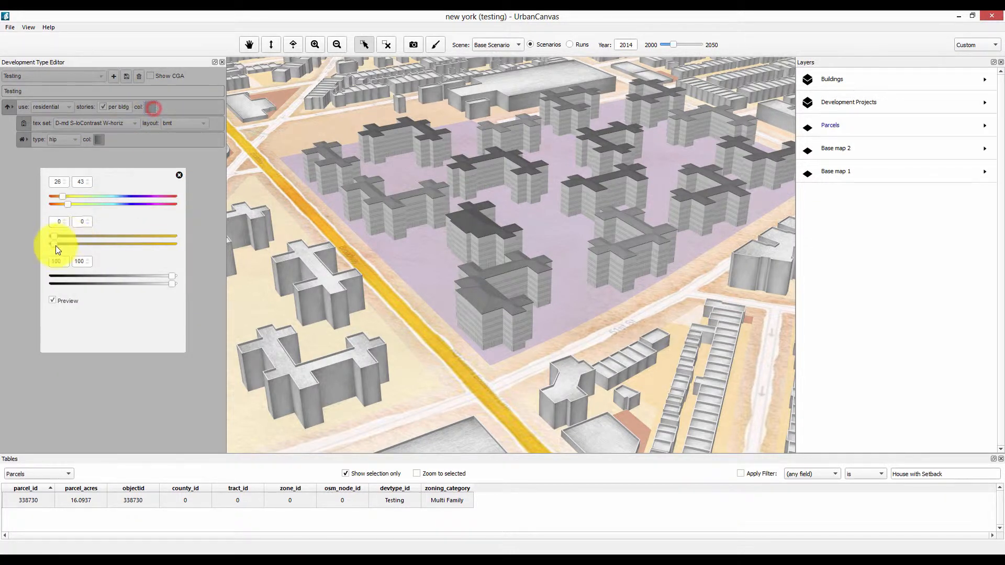
mouse_move(54, 244)
left_mouse_down()
mouse_move(77, 248)
mouse_move(79, 236)
left_mouse_up()
left_click(53, 234)
left_click_drag(164, 276, 148, 276)
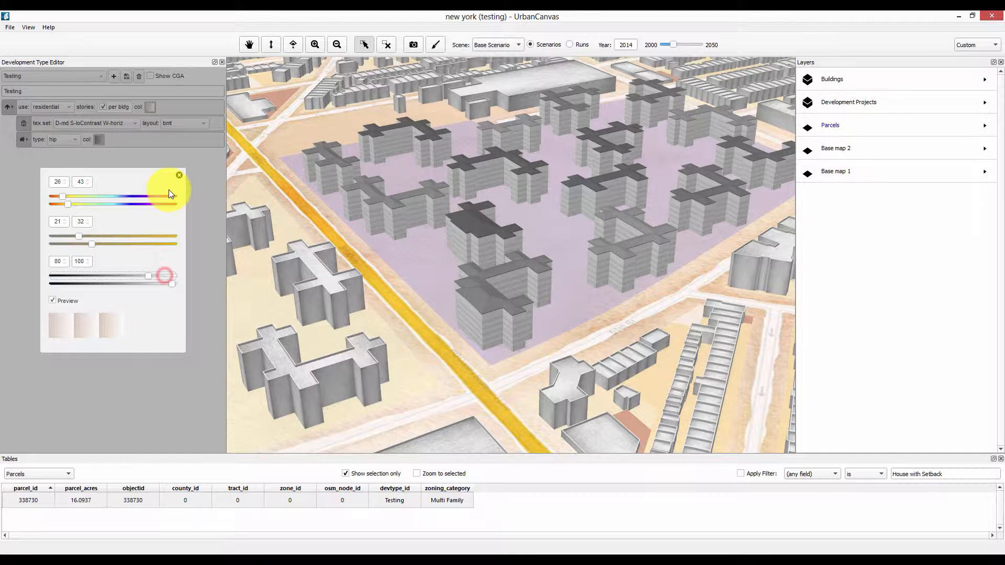
left_click(178, 175)
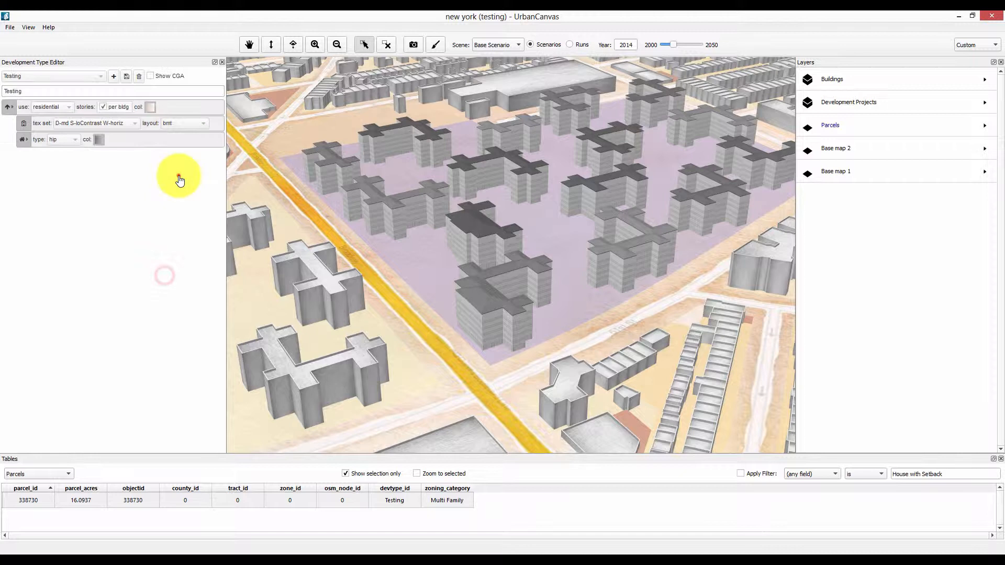
Set the hip roof's colour saturation range to 4–18 and save the Testing development type
left_click(99, 140)
left_click(58, 236)
mouse_move(55, 244)
left_mouse_down()
mouse_move(89, 243)
mouse_move(67, 236)
left_mouse_up()
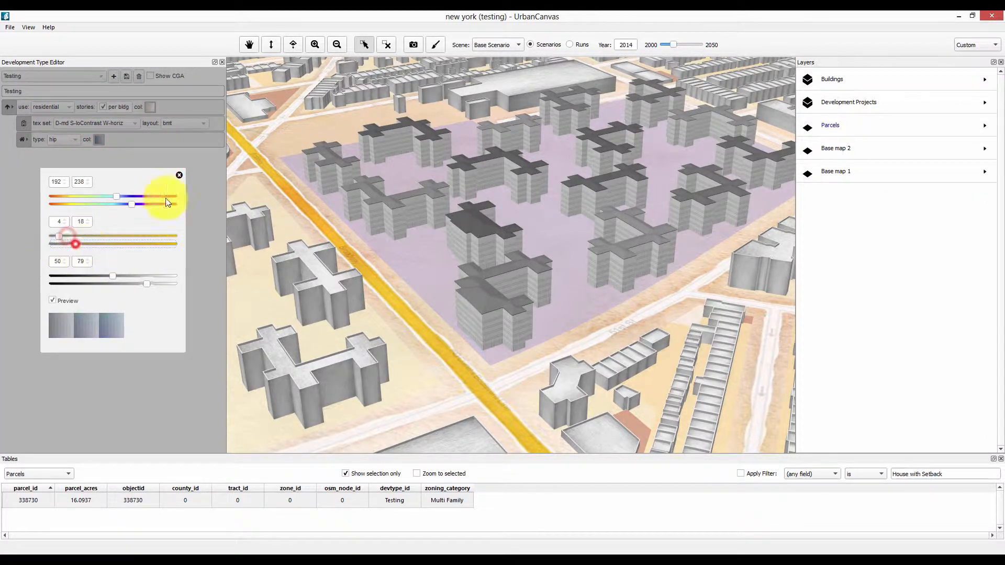
left_click(179, 174)
left_click(127, 81)
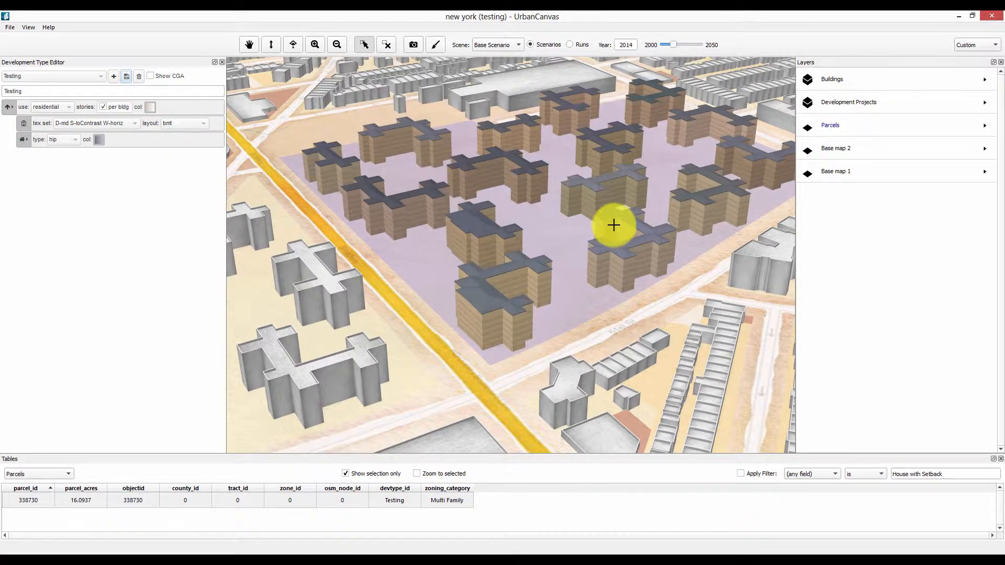
Clear the current parcel selection
scroll(567, 229, "down", 2)
scroll(566, 229, "down", 1)
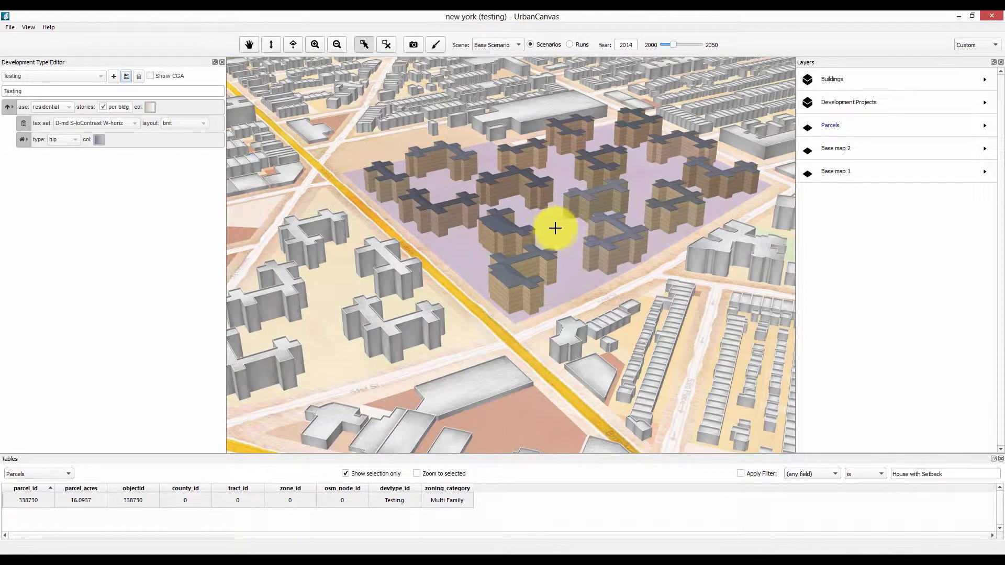
scroll(524, 225, "down", 1)
scroll(520, 224, "down", 1)
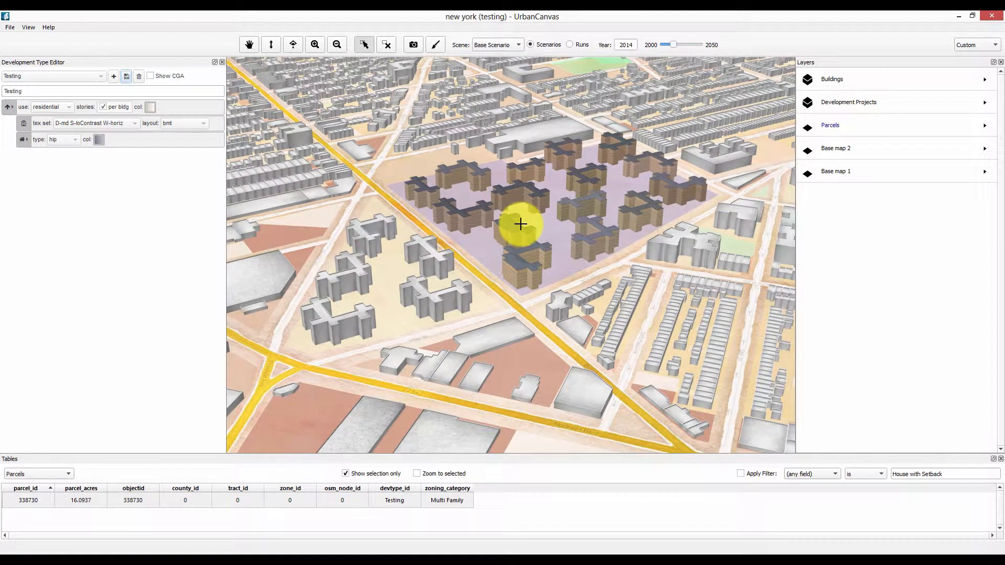
left_click(387, 44)
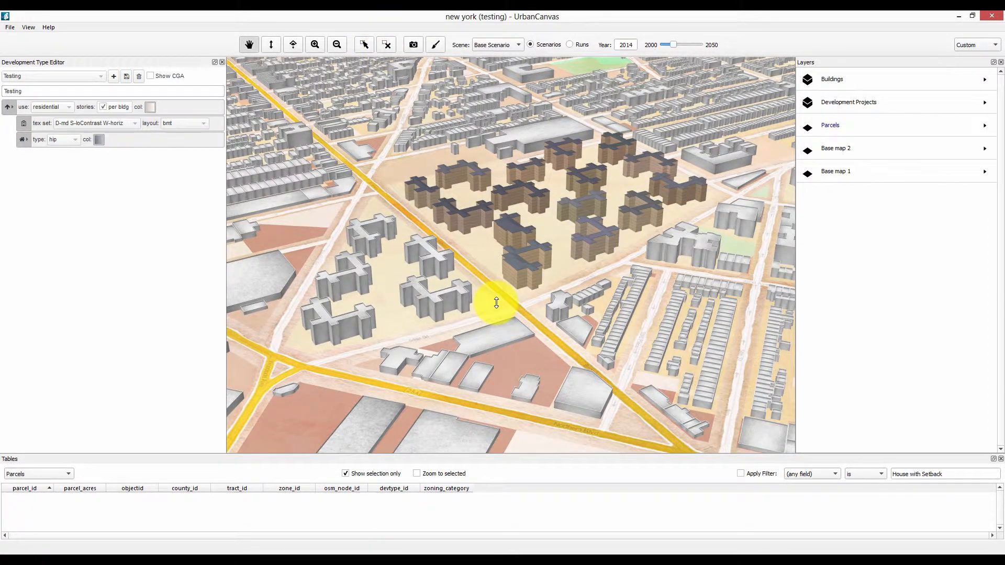
Create a new development type named "House with Setback" and save it
left_click_drag(496, 303, 698, 333)
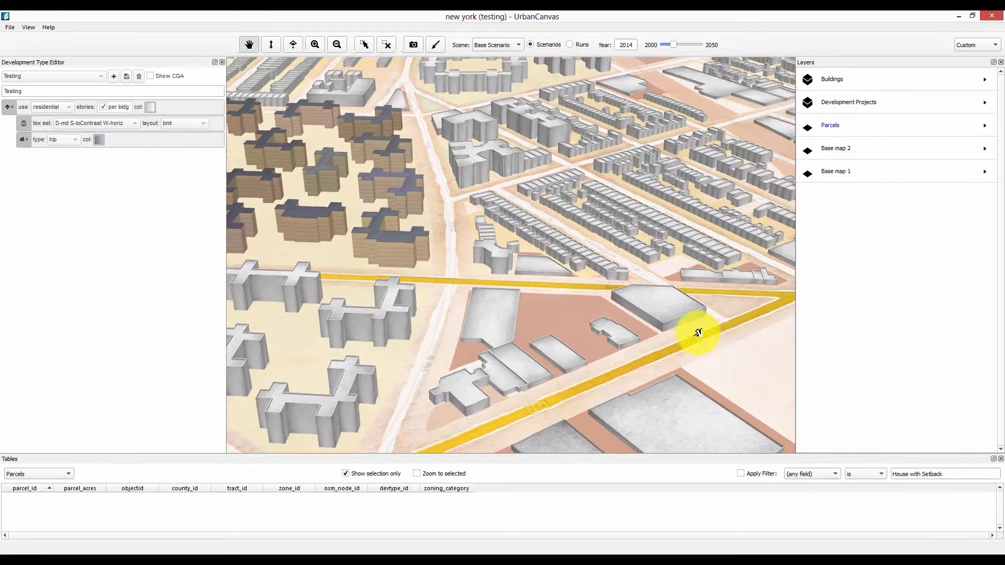
scroll(675, 322, "up", 3)
middle_click_drag(649, 318, 471, 305)
left_click_drag(748, 296, 578, 300)
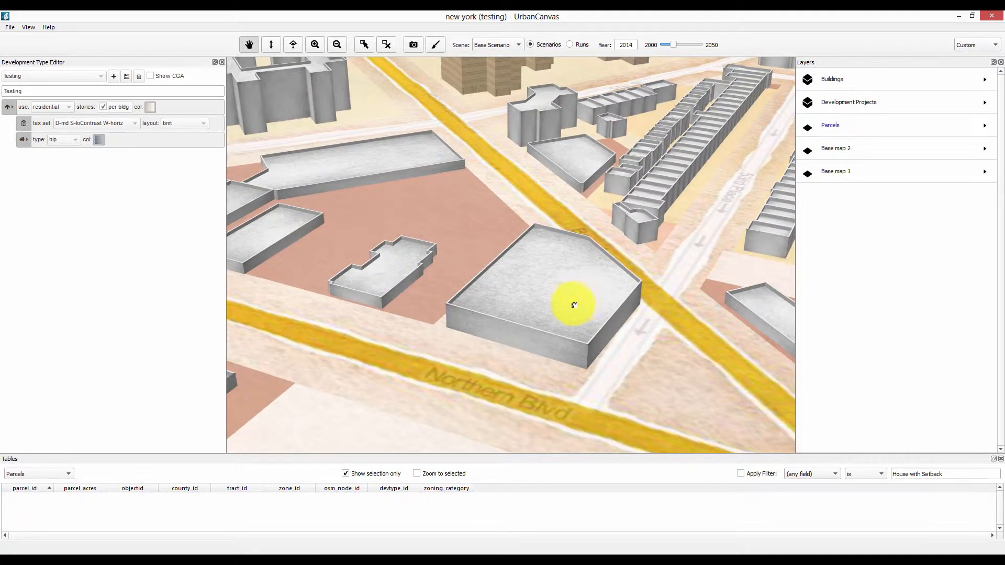
left_click(114, 78)
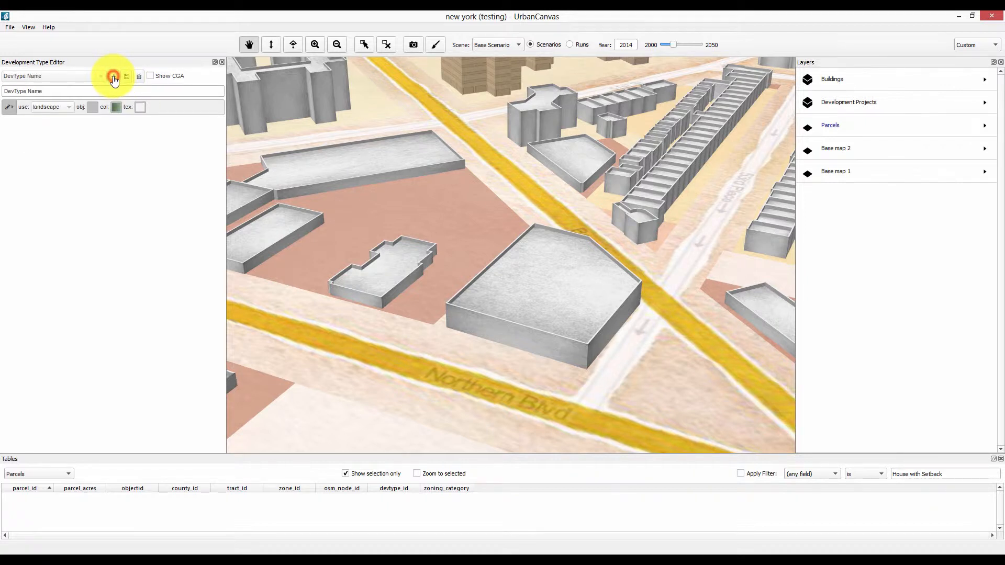
triple_click(84, 92)
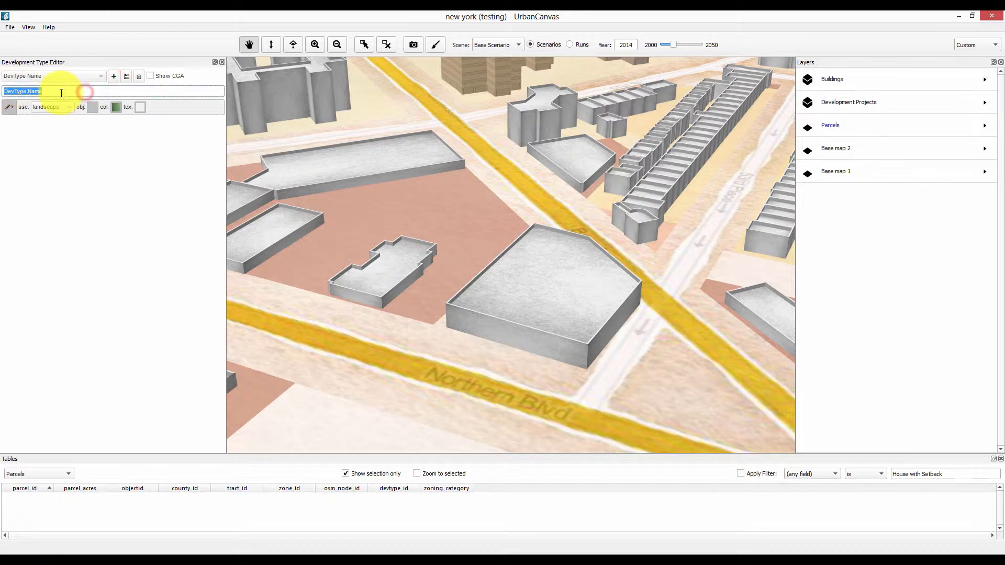
type("House with Se")
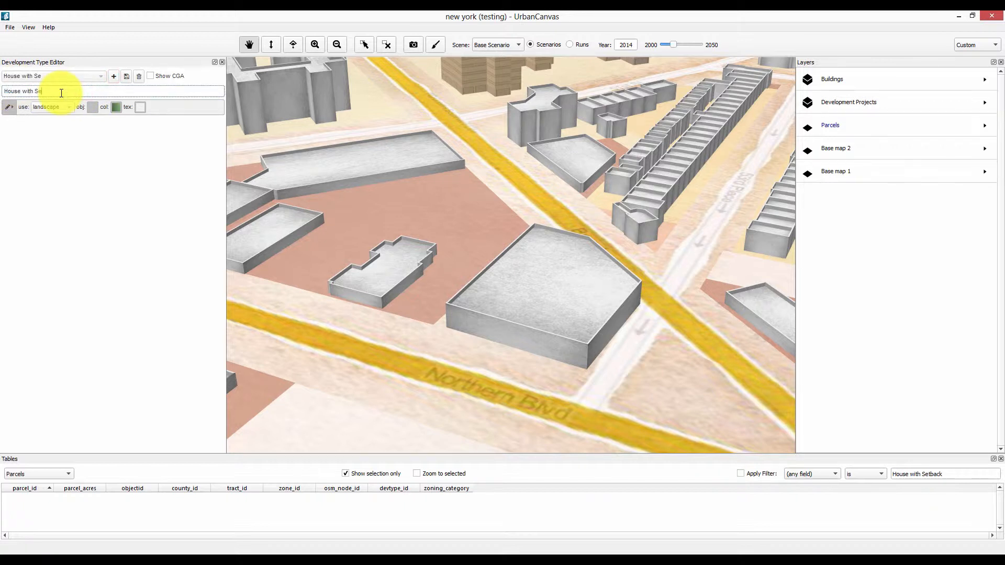
type("tback")
left_click(127, 75)
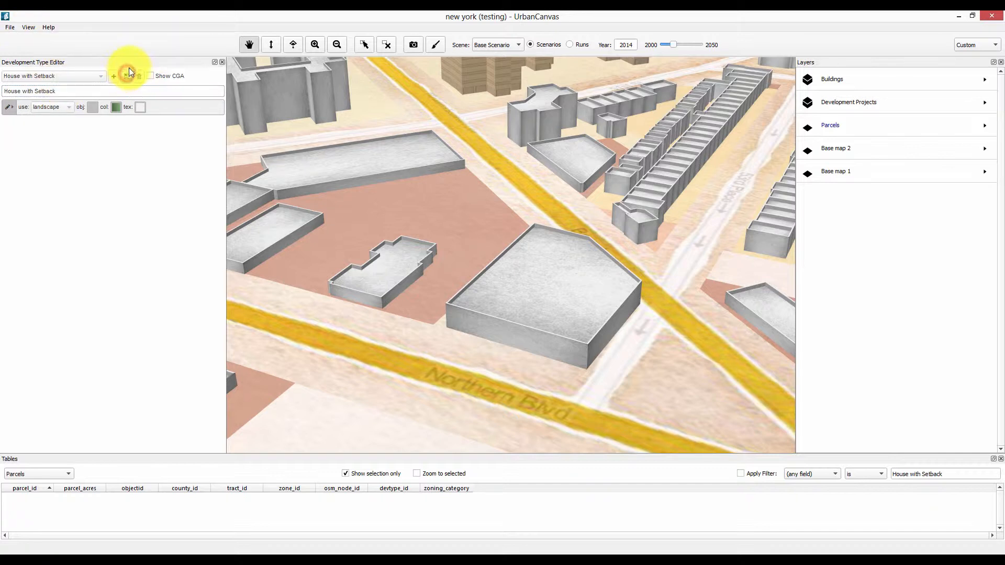
Assign the House with Setback development type to the five-sided parcel between Broadway and Northern Blvd
left_click(364, 44)
left_click(564, 268)
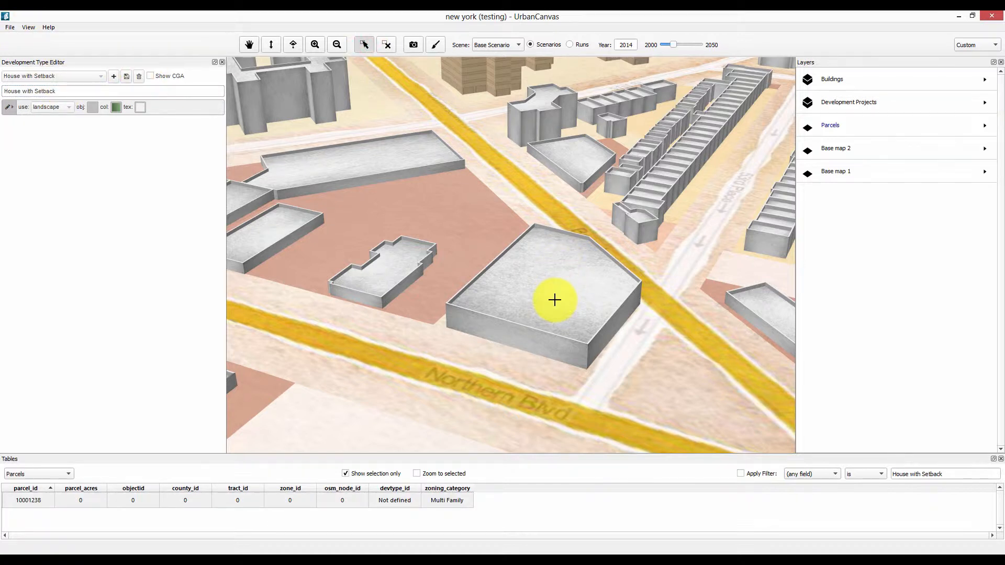
right_click(555, 299)
mouse_move(593, 340)
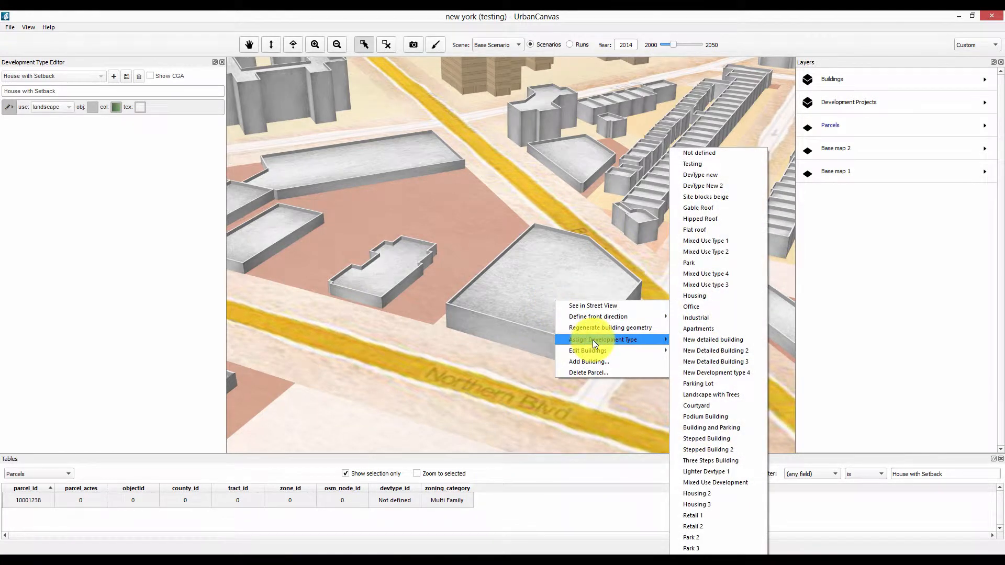
left_click(696, 549)
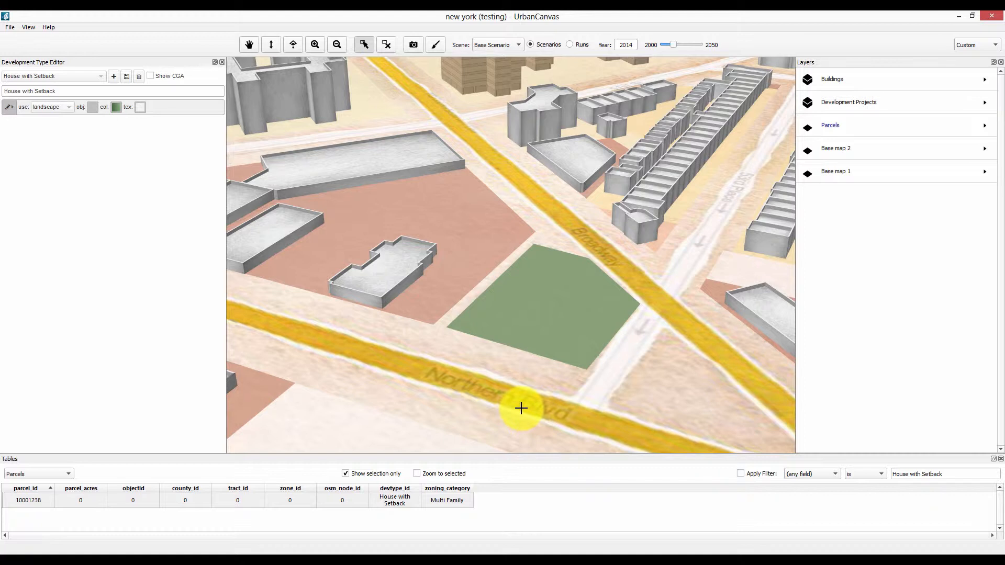
Split the lot into front, rear and side setbacks and convert its central area into an extruded residential building
left_click(8, 108)
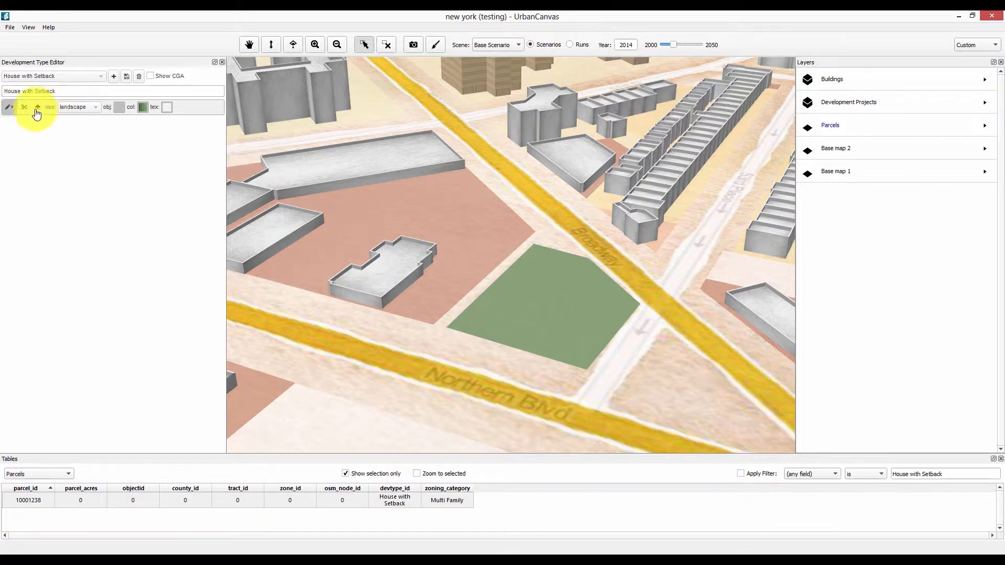
left_click(24, 111)
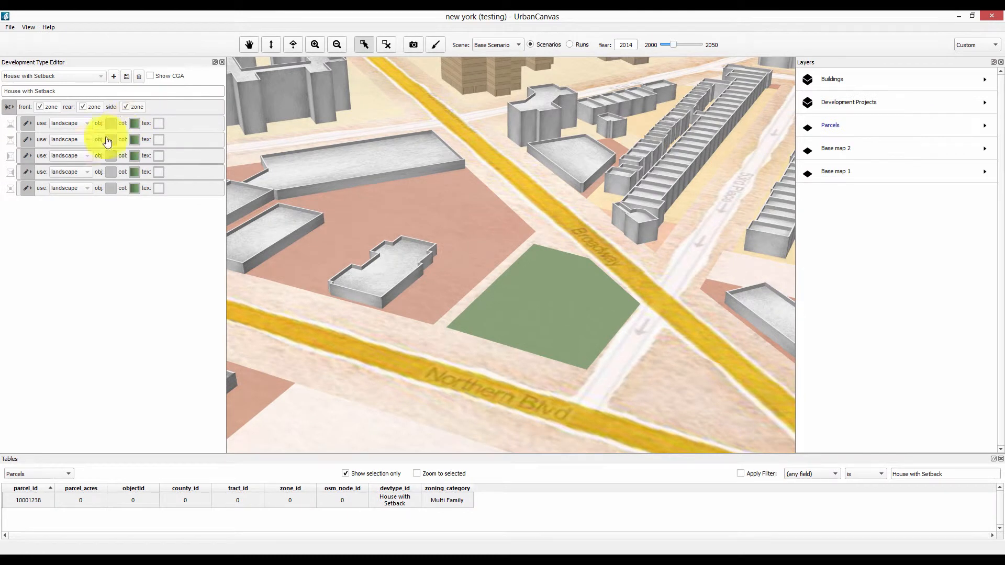
left_click(28, 191)
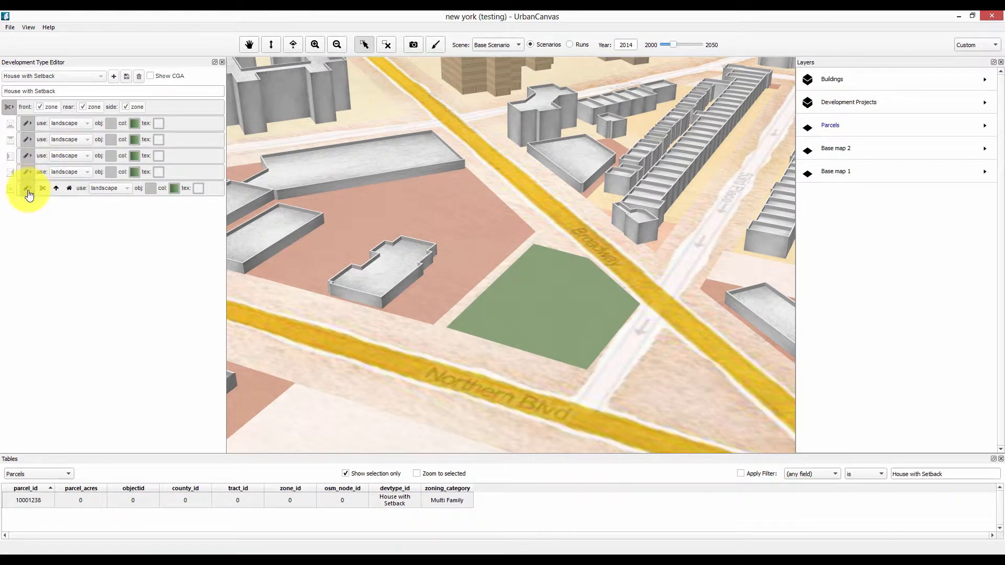
left_click(57, 189)
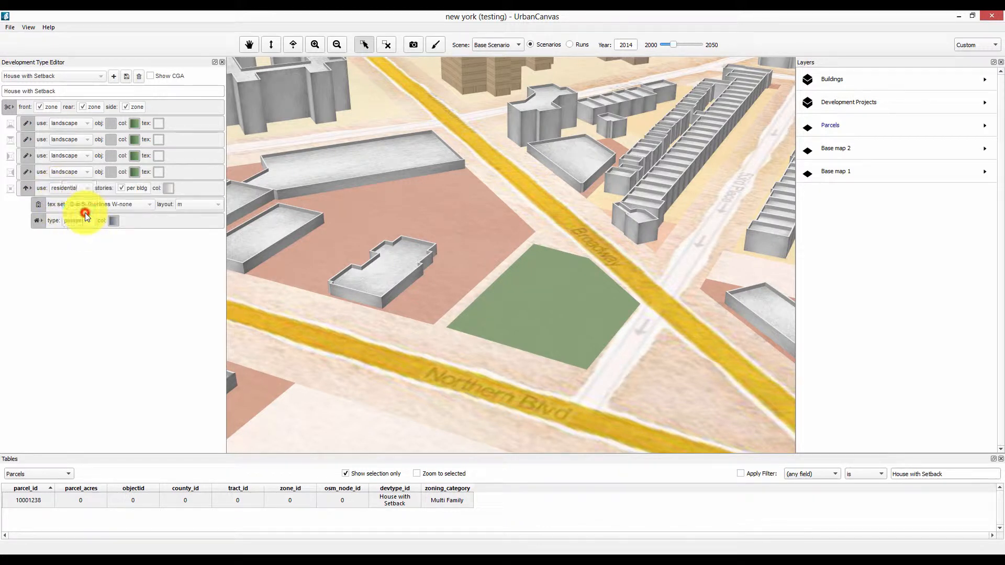
Give the central building a hip roof and the D-md S-sketch W-rect texture set, and save the development type
left_click(120, 204)
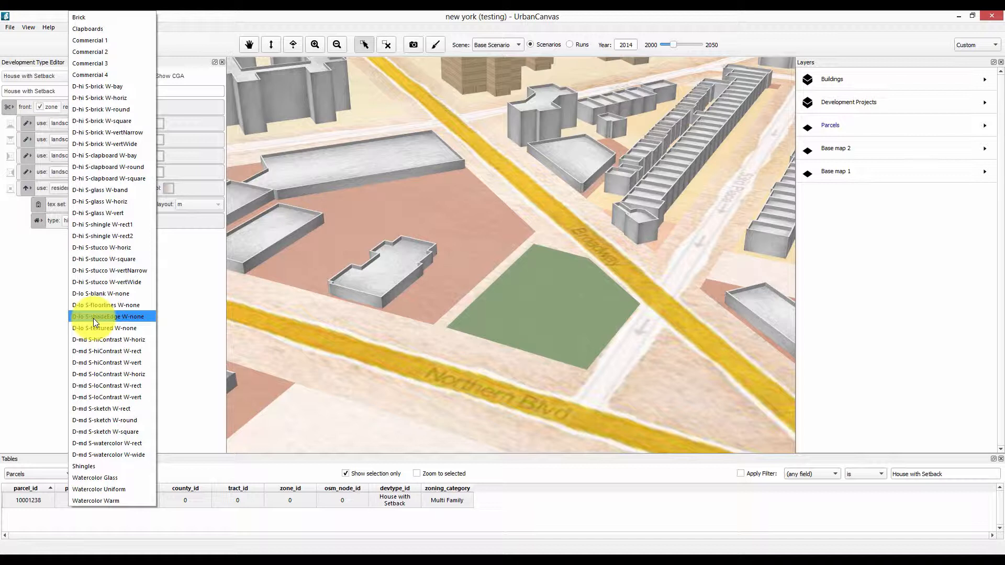
left_click(105, 409)
left_click(127, 77)
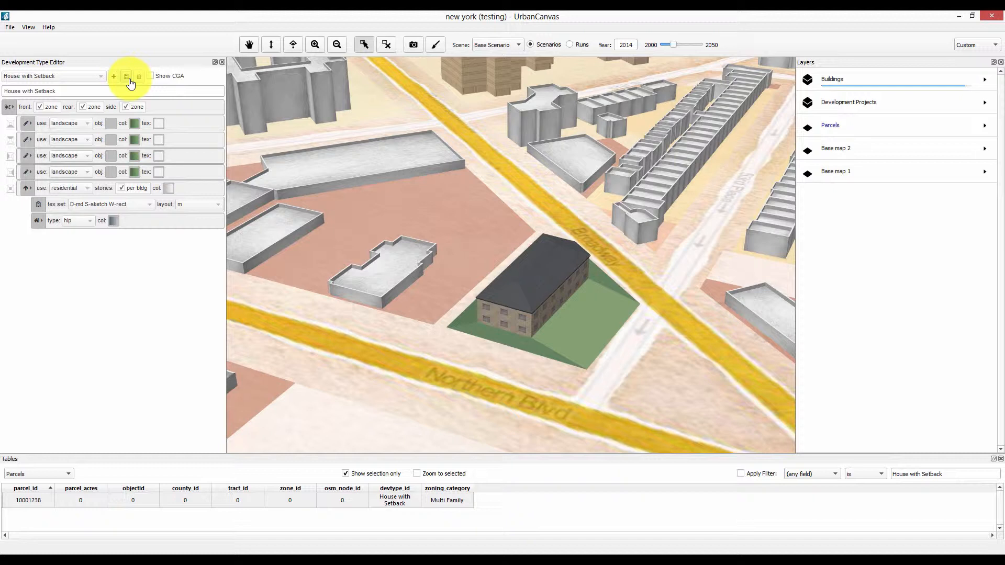
Add scattered shrub objects to the front setback's landscape, with quantity many and a random layout that maintains density
left_click(111, 123)
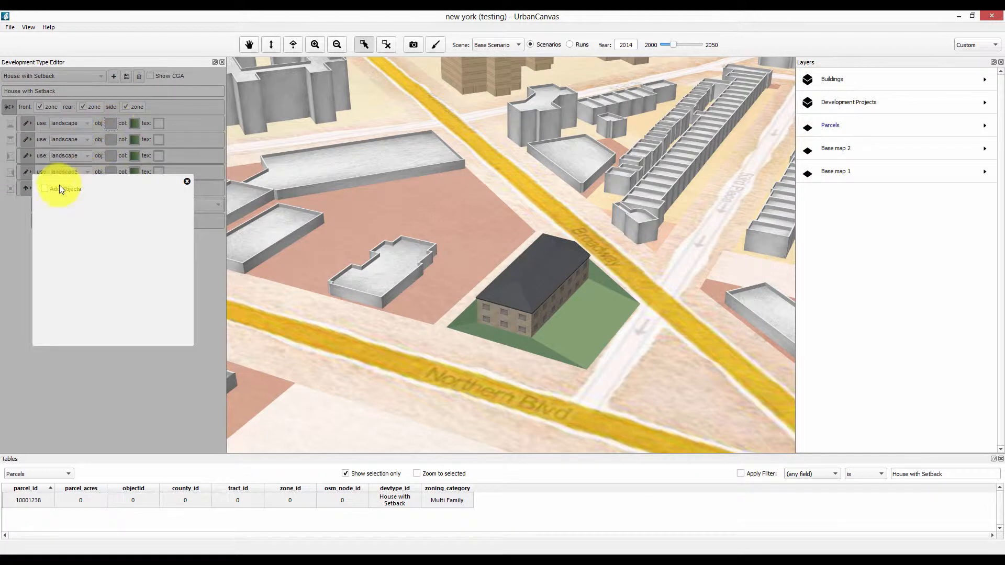
left_click(44, 188)
left_click(79, 216)
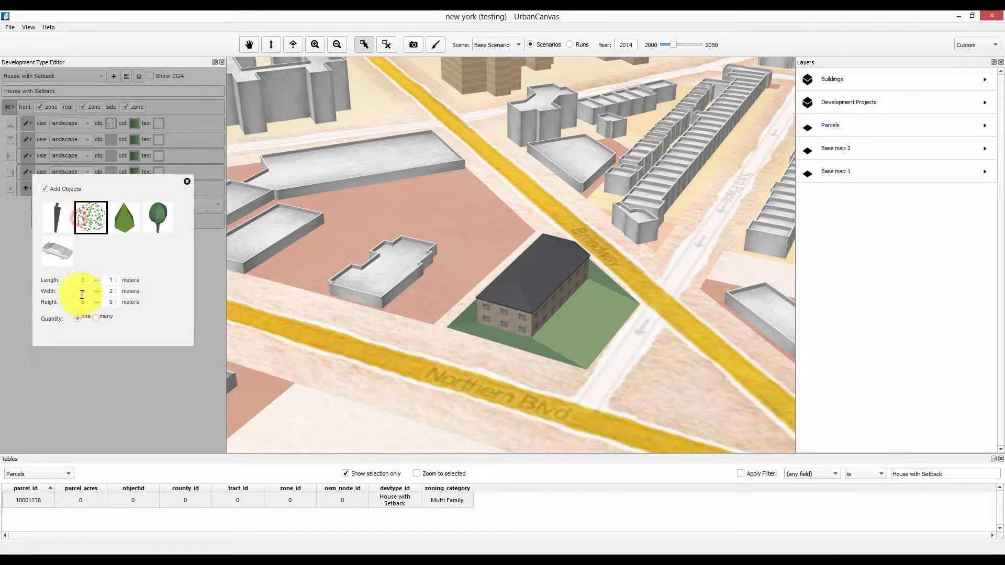
left_click(95, 317)
scroll(151, 327, "down", 1)
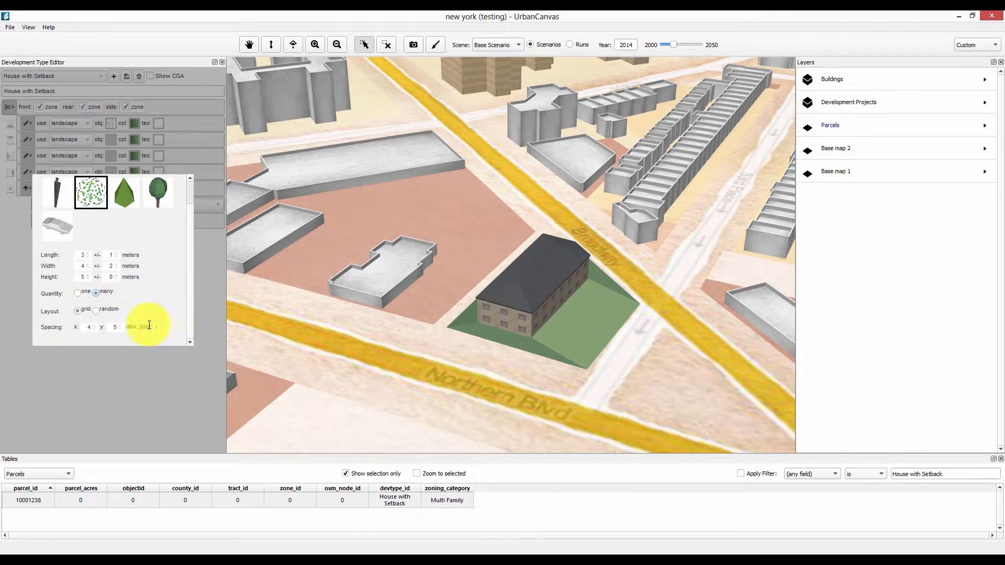
left_click(95, 310)
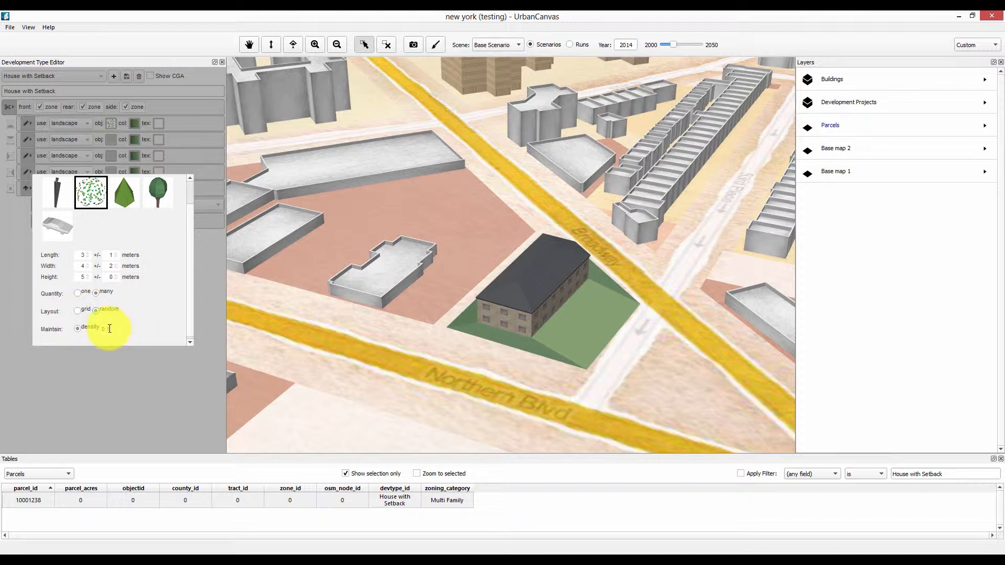
double_click(111, 329)
Set the shrubs' length to 4 meters and their length and width variations to 0, and save the development type
double_click(81, 256)
type("4")
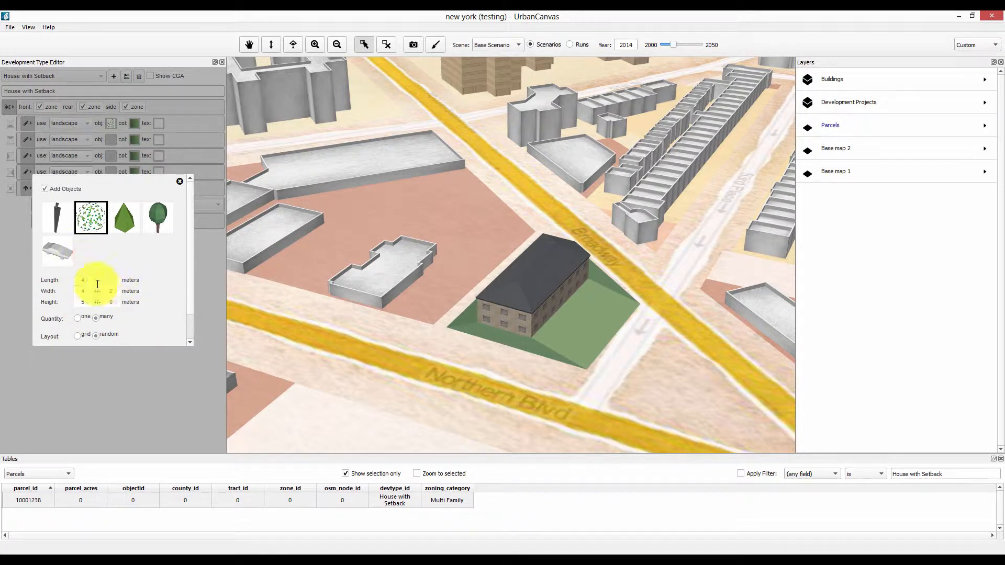
double_click(109, 280)
type("0")
double_click(109, 291)
type("0")
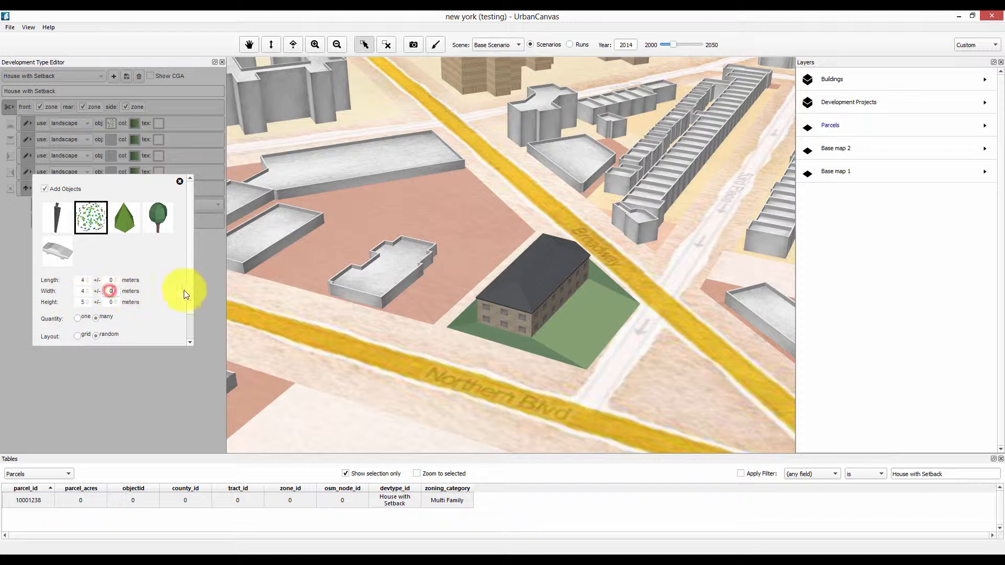
left_click(202, 264)
left_click(128, 77)
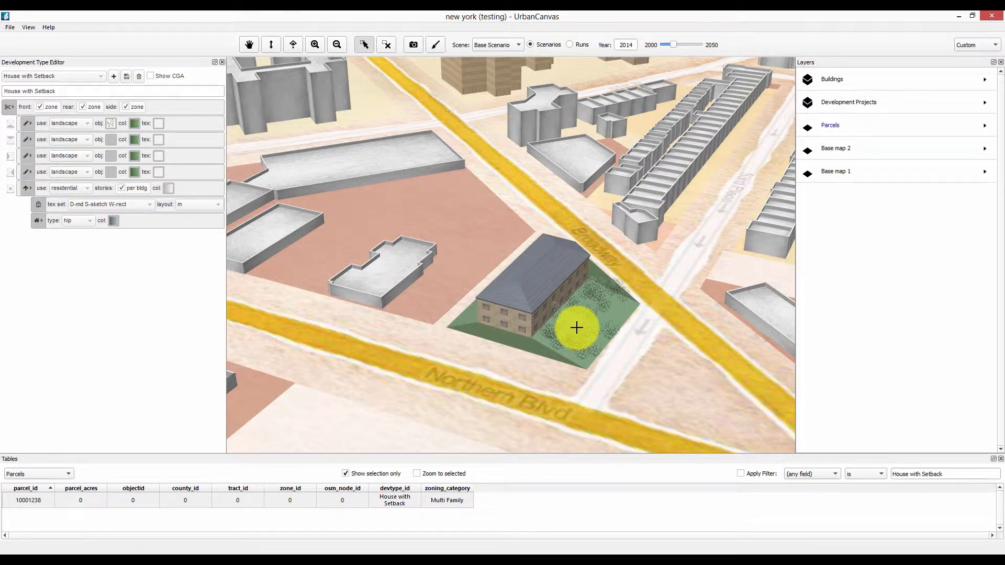
Redefine the House with Setback parcel's front direction by edge selection, replacing the highlighted front edge with the one along Northern Blvd
right_click(576, 327)
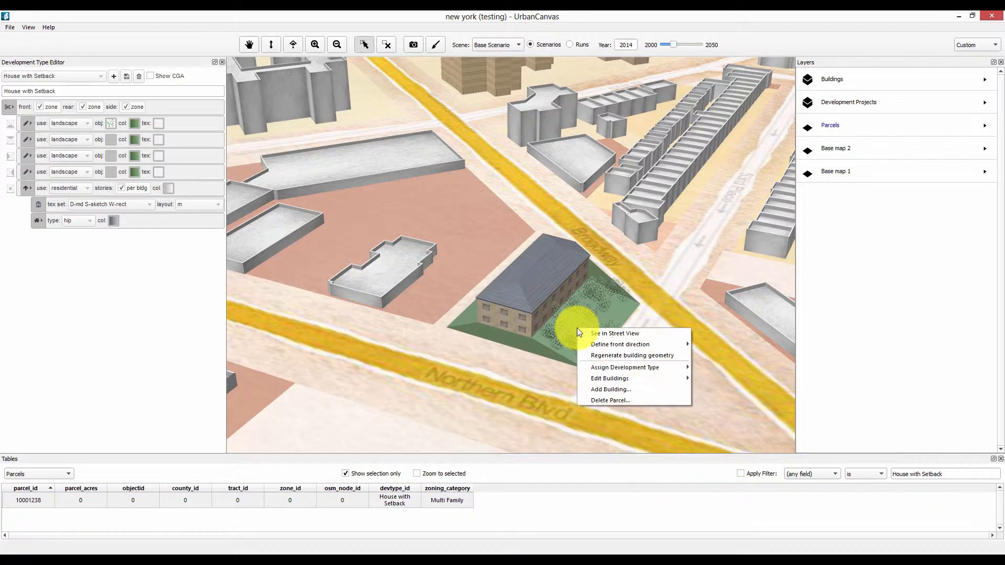
mouse_move(632, 341)
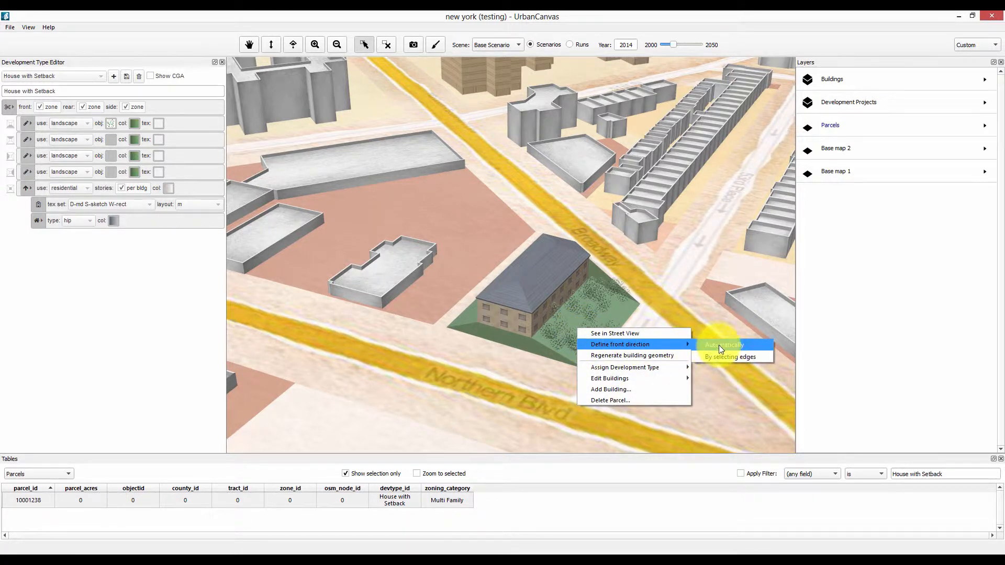
left_click(710, 356)
left_click(610, 332)
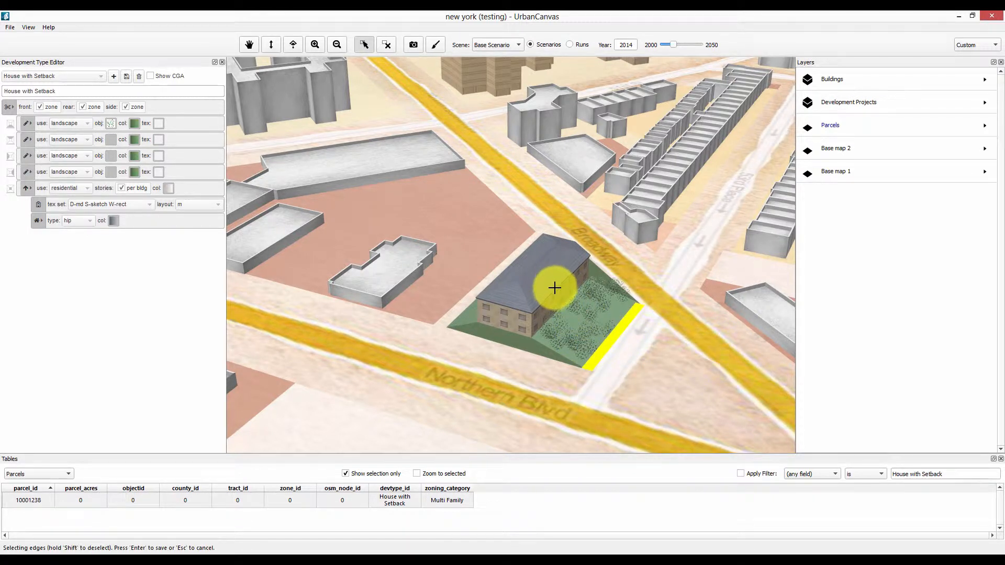
middle_click_drag(570, 345, 588, 186)
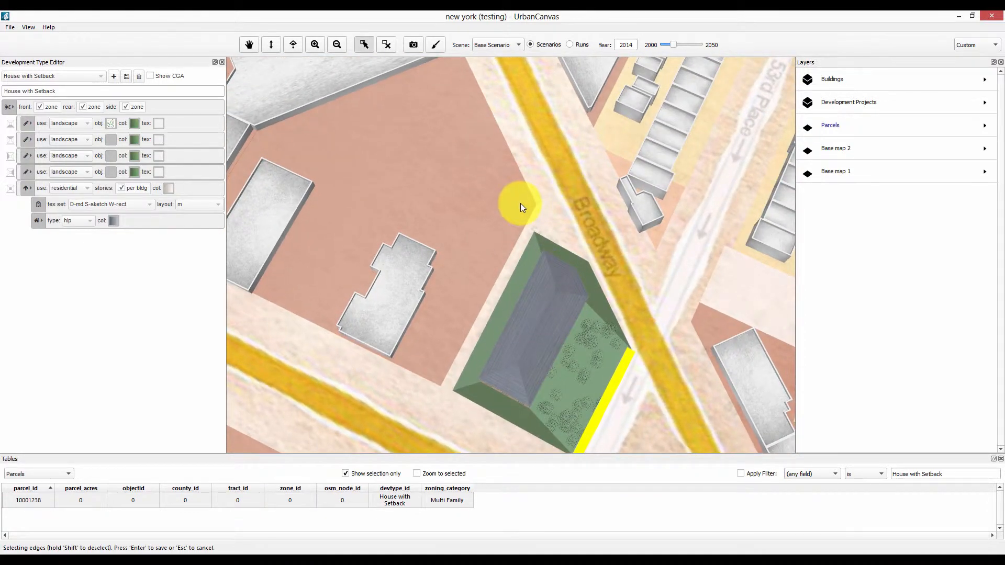
scroll(520, 204, "down", 1)
scroll(532, 359, "up", 1)
left_click_drag(520, 262, 640, 415, "shift")
left_click_drag(415, 311, 586, 404)
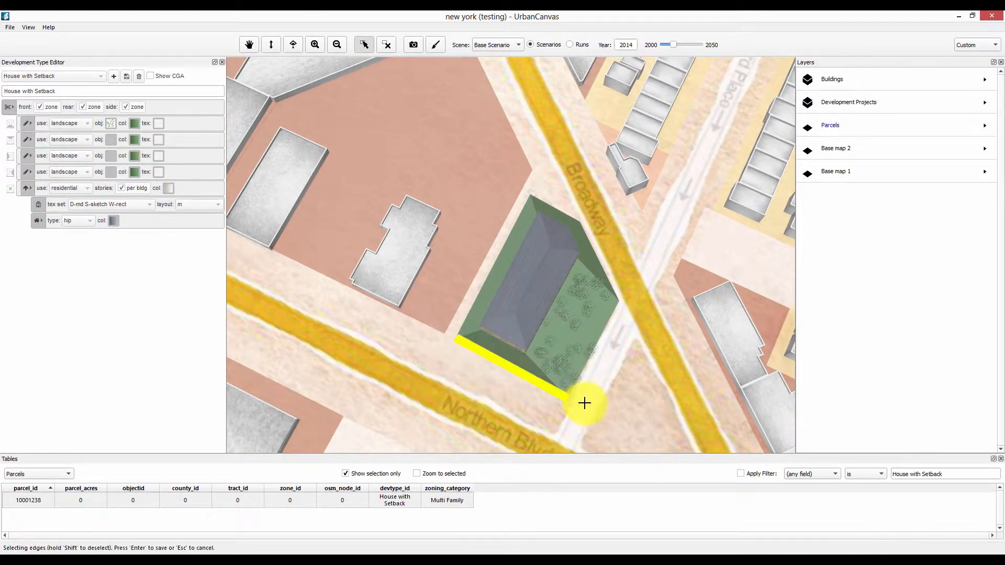
middle_click_drag(569, 314, 554, 379)
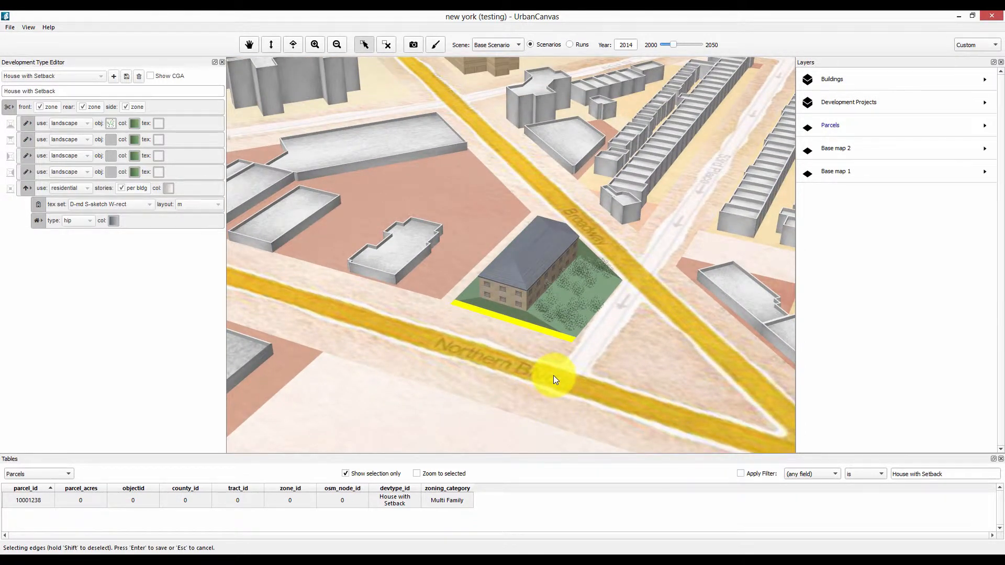
key("Return")
Regenerate the building geometry of the House with Setback parcel
right_click(553, 297)
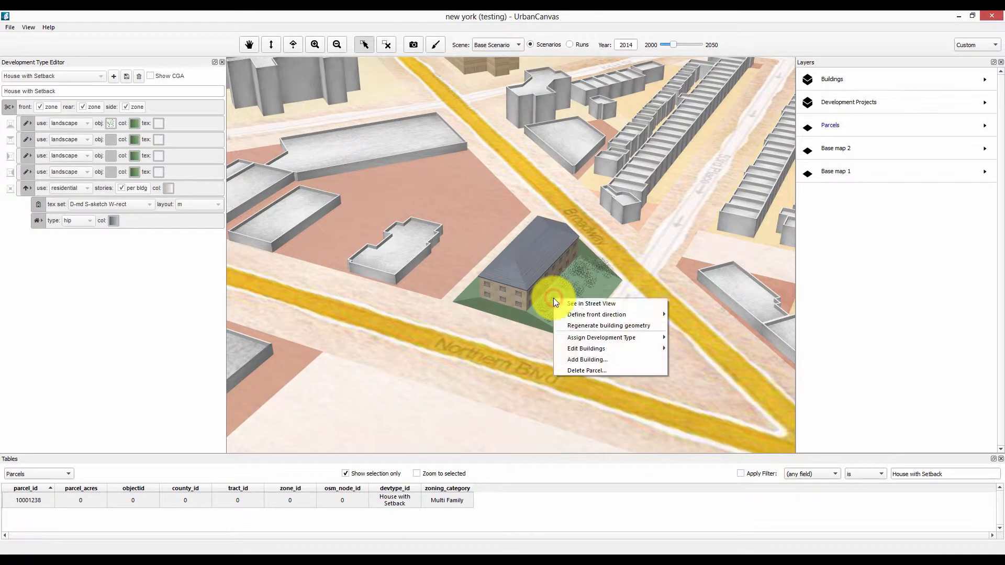
left_click(563, 322)
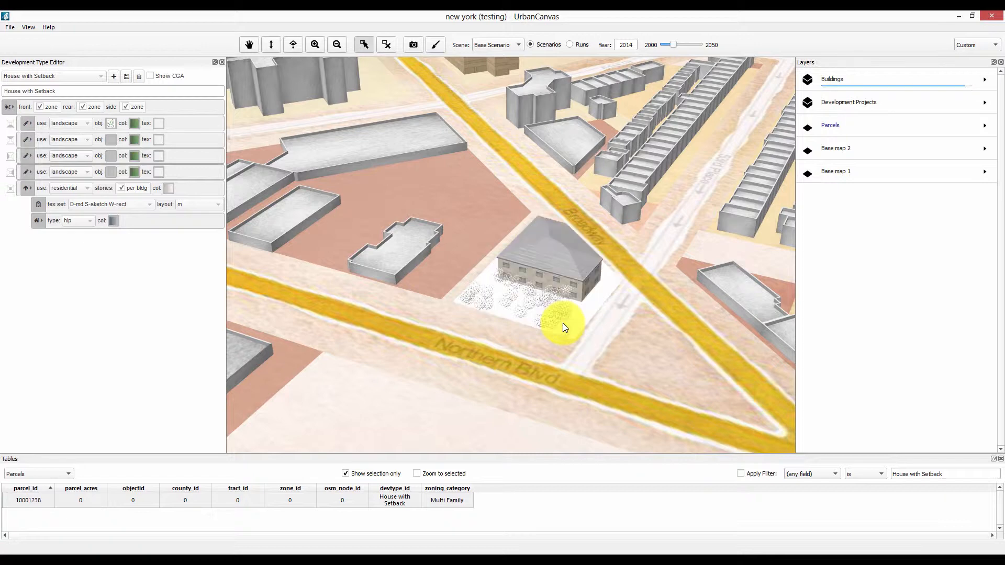
scroll(551, 292, "up", 2)
scroll(550, 292, "down", 3)
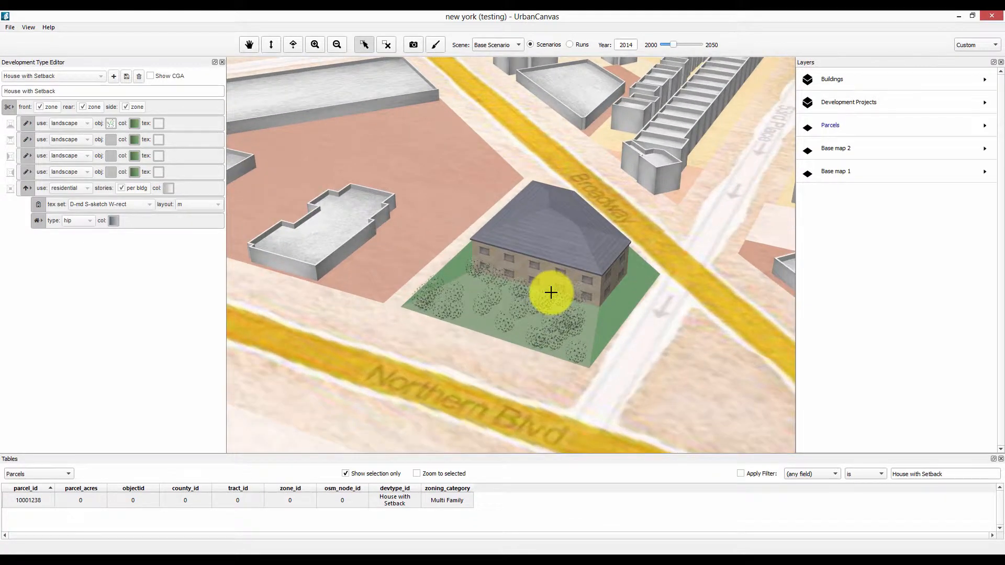
scroll(551, 293, "down", 2)
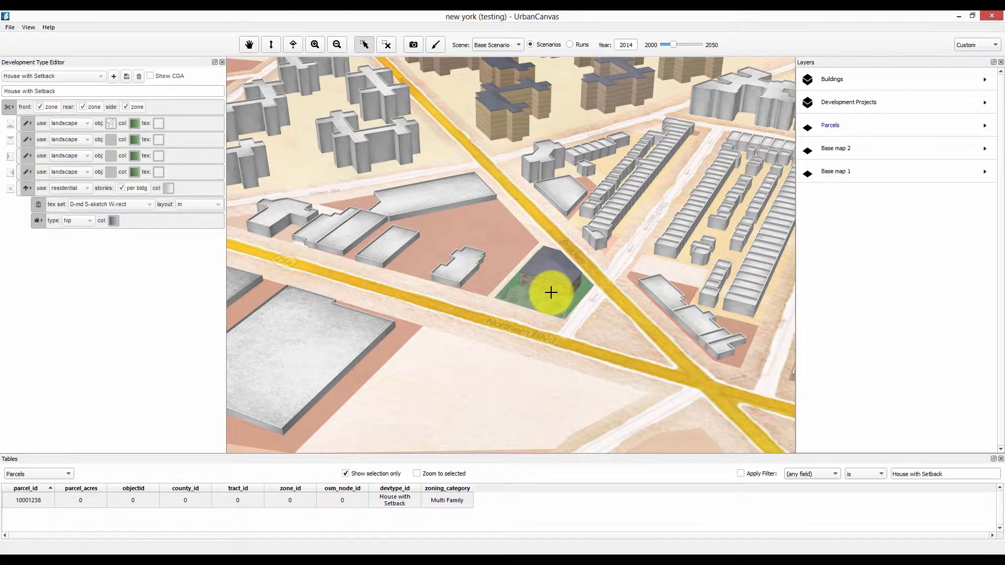
Create a new development type named Retail and Residential
left_click(249, 45)
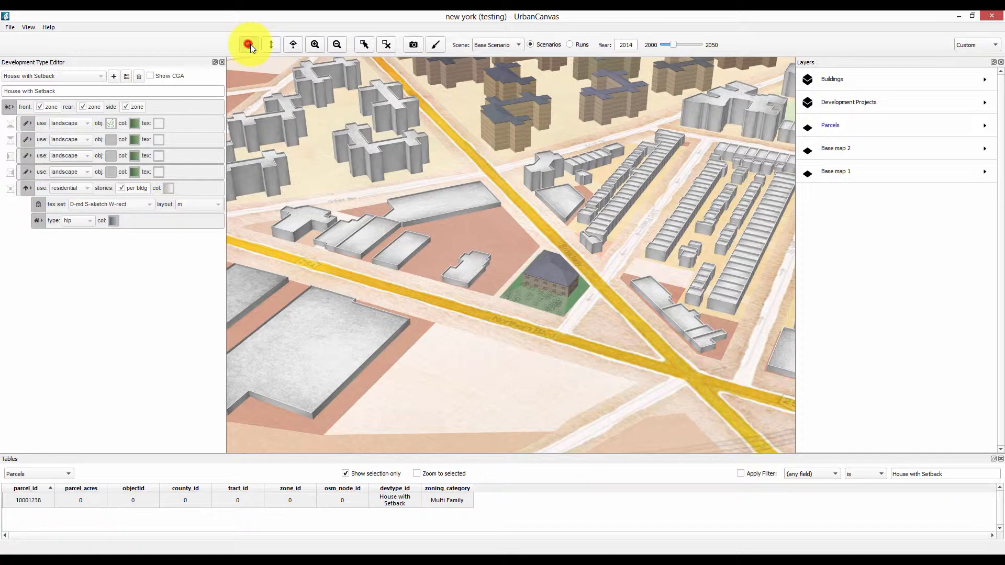
left_click(249, 44)
left_click_drag(459, 178, 656, 301)
scroll(442, 279, "up", 2)
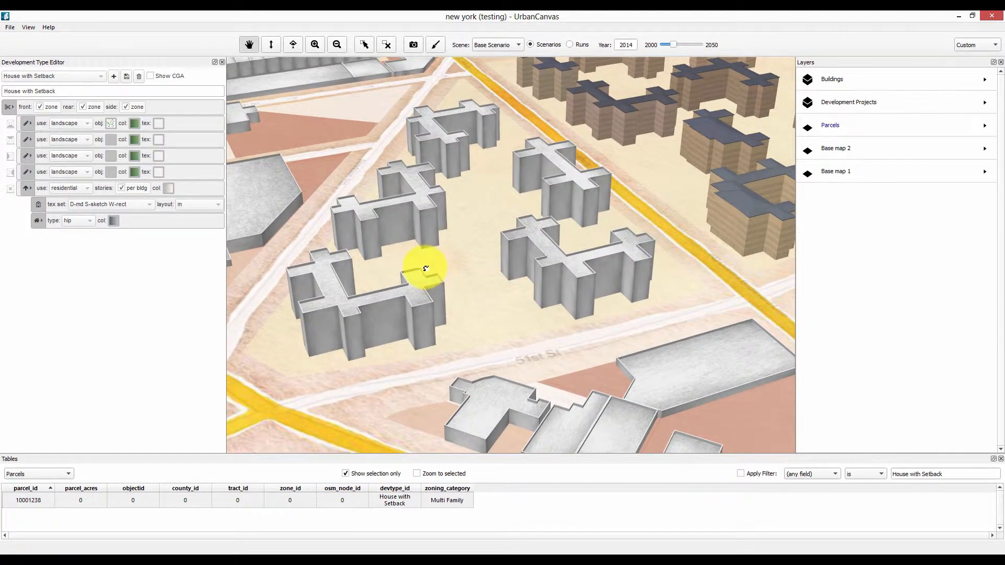
left_click(114, 77)
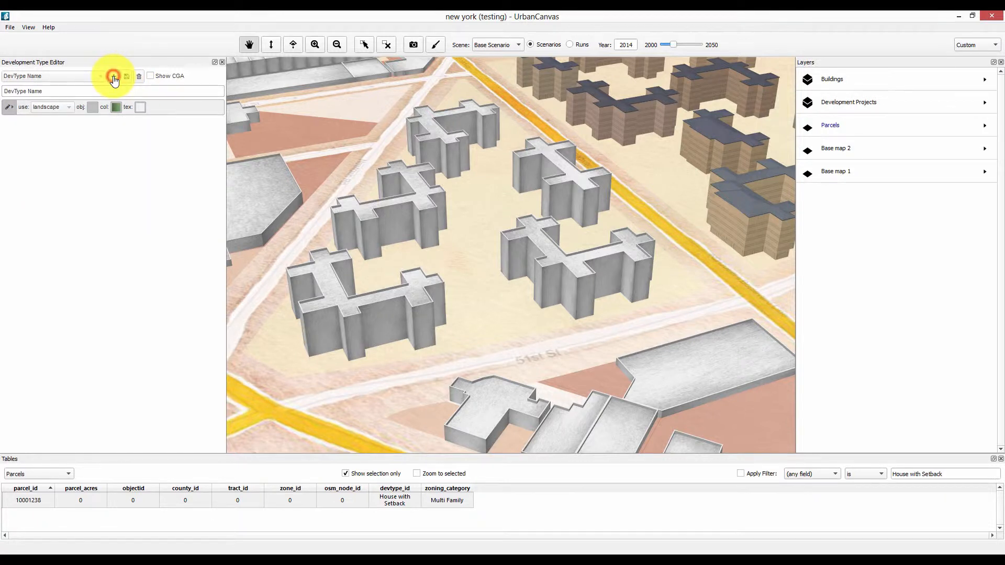
left_click(62, 91)
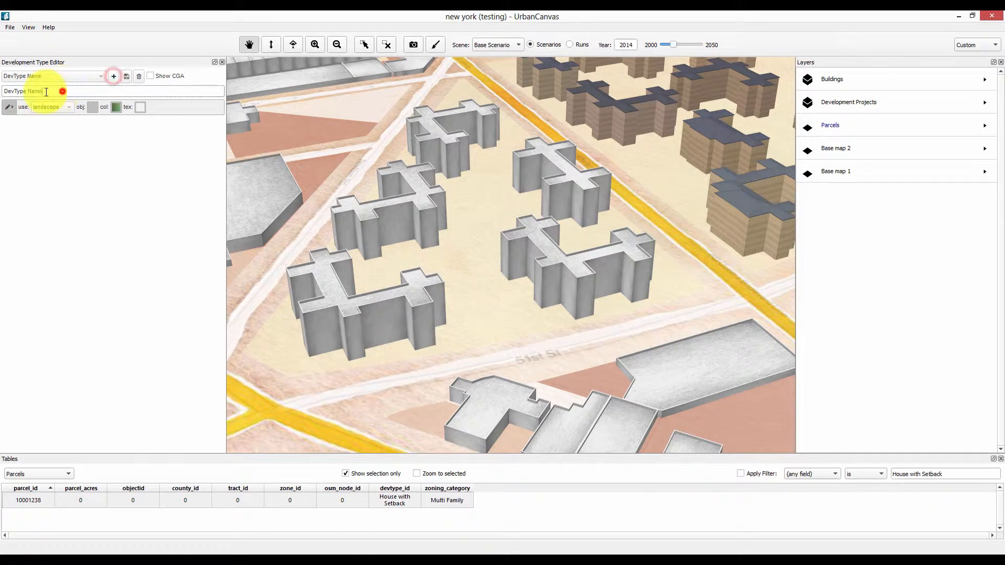
left_click_drag(46, 92, 4, 87)
type("Retai")
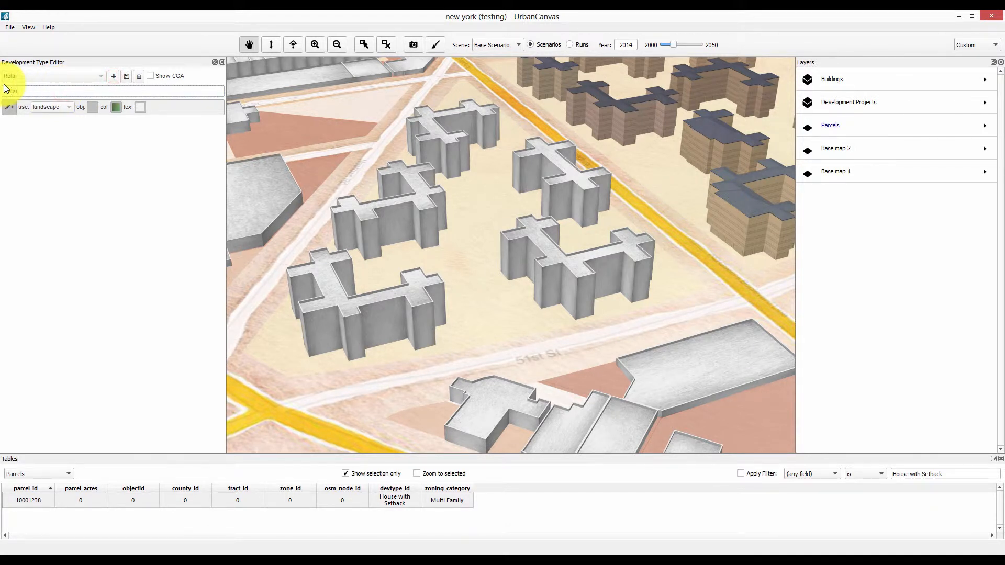
type("l and Residential")
Convert the lot's landscape into an extruded building with retail use and a fixed 1 story instead of per-building stories
left_click(8, 107)
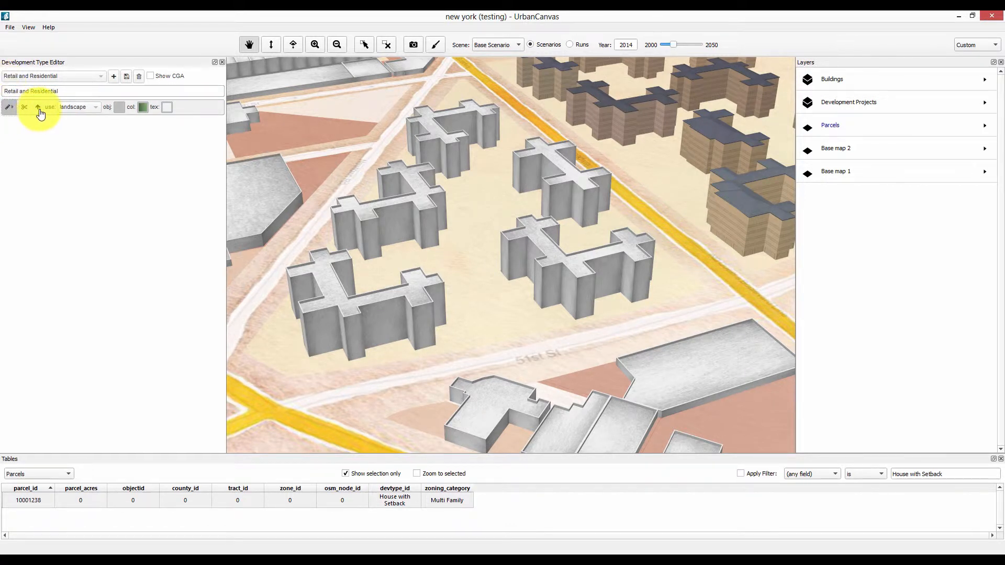
left_click(38, 109)
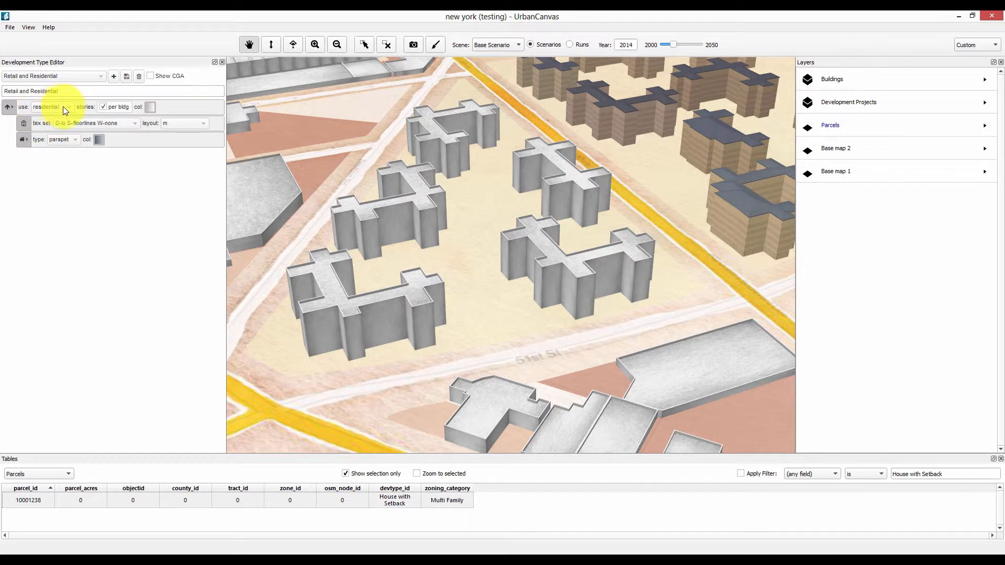
left_click(64, 108)
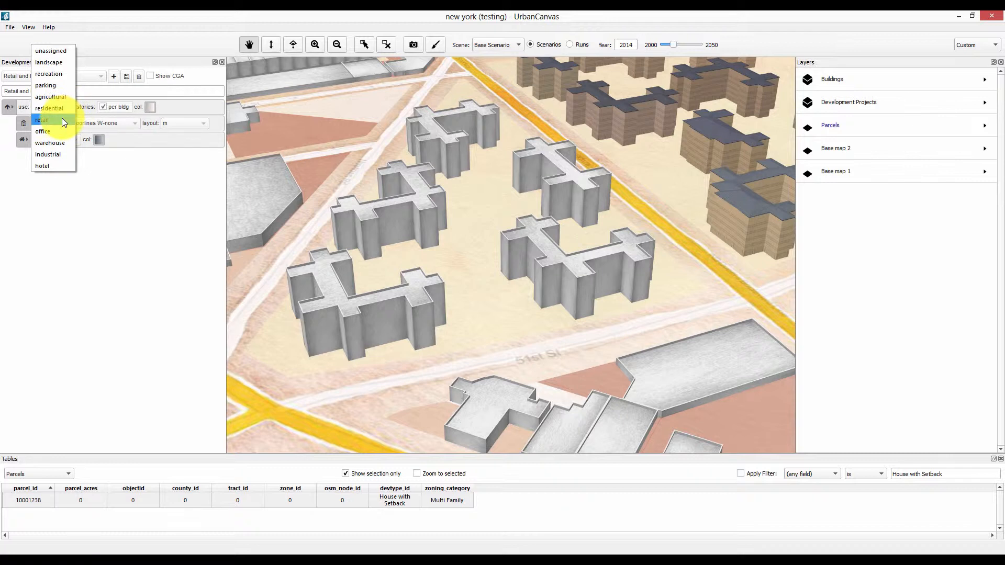
left_click(62, 119)
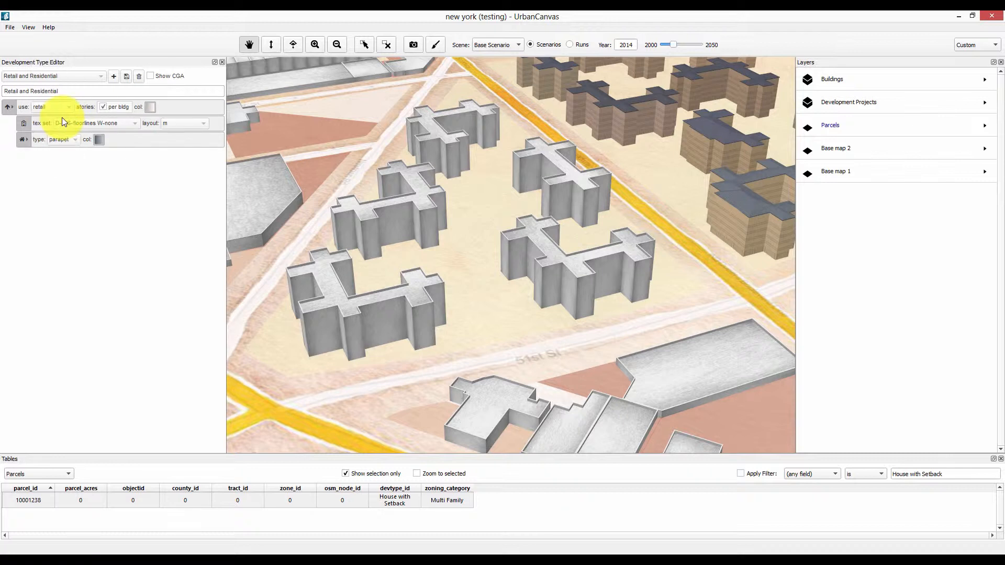
left_click(102, 107)
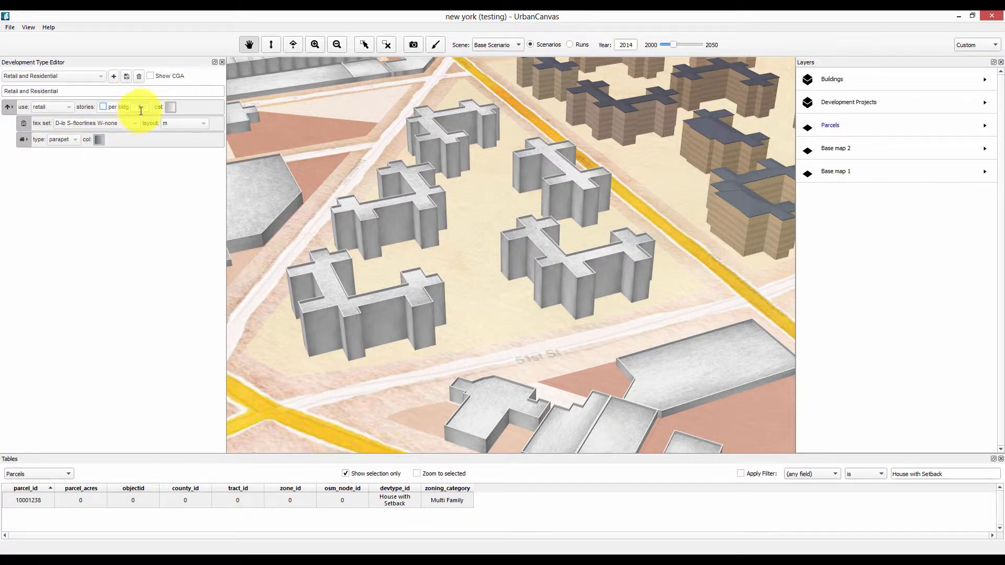
left_click(140, 107)
Give the retail level the Watercolor Warm texture set with the bm layout
left_click(91, 124)
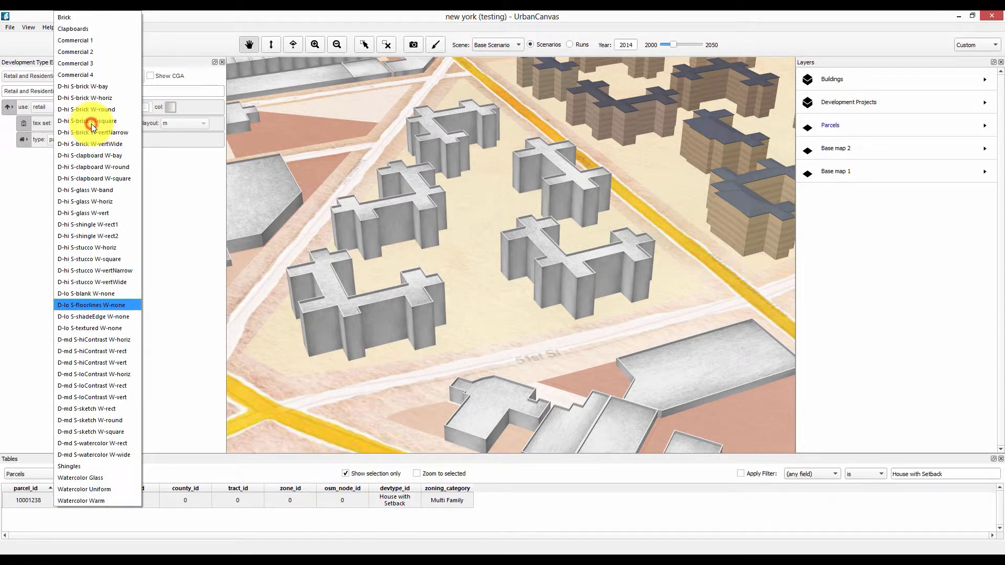
left_click(105, 499)
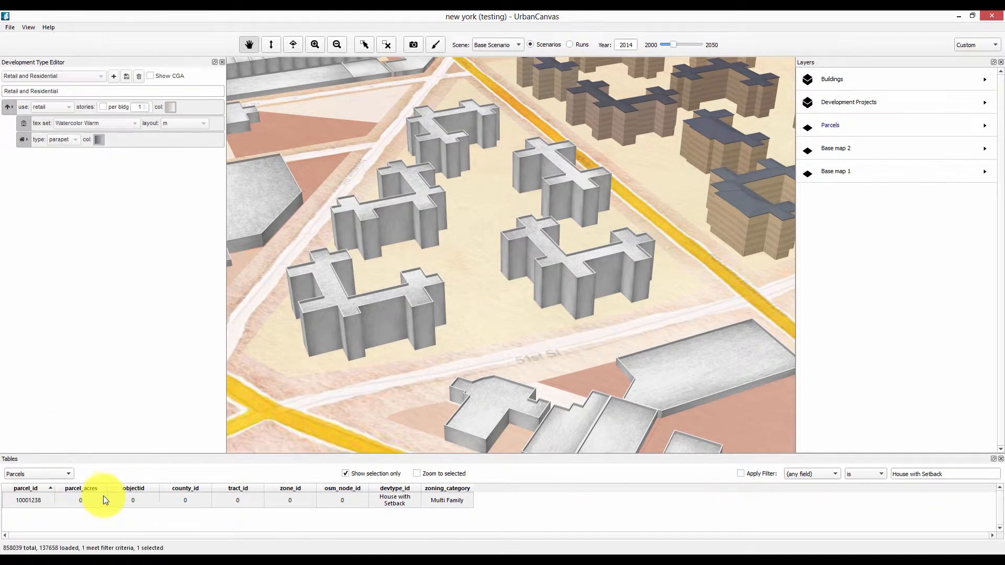
left_click(190, 124)
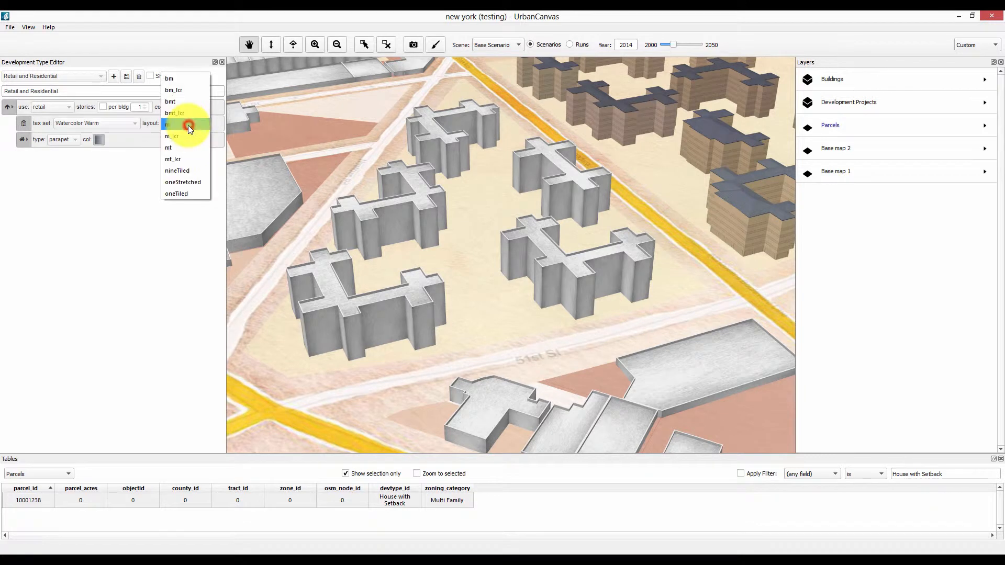
left_click(182, 79)
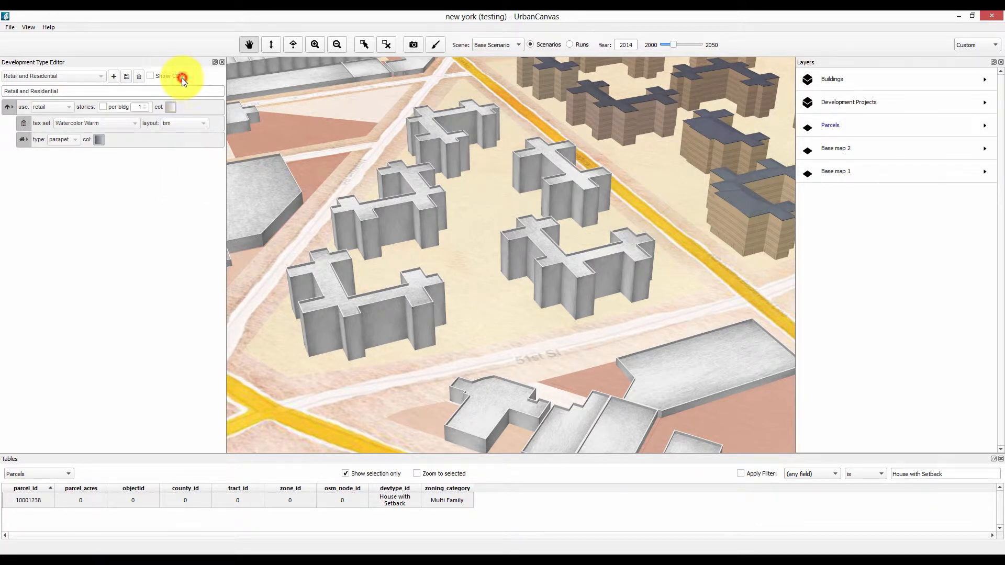
Replace the retail level's roof with a residential extrusion using the Watercolor Warm texture set and the mt_lcr layout
left_click(22, 139)
left_click(65, 139)
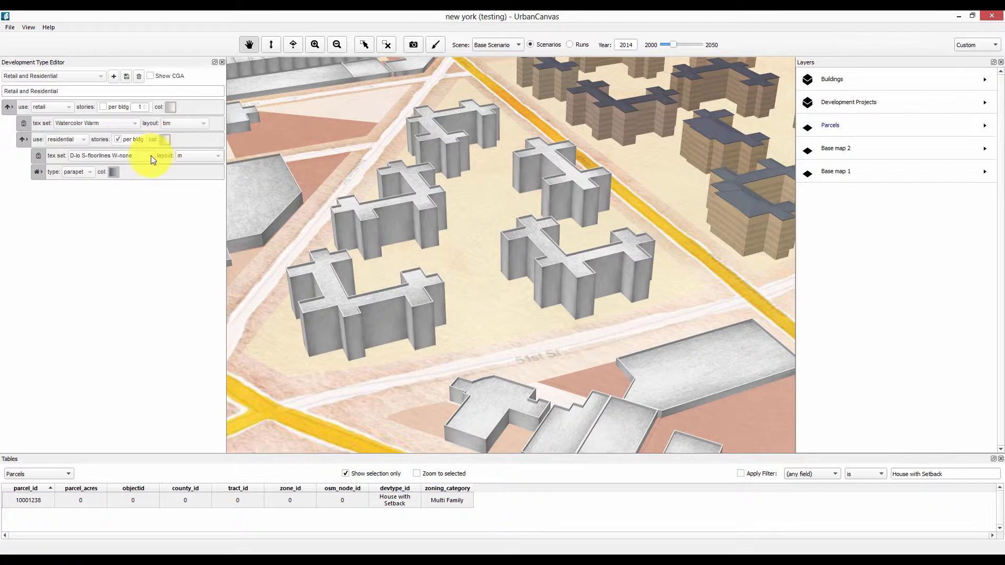
left_click(139, 156)
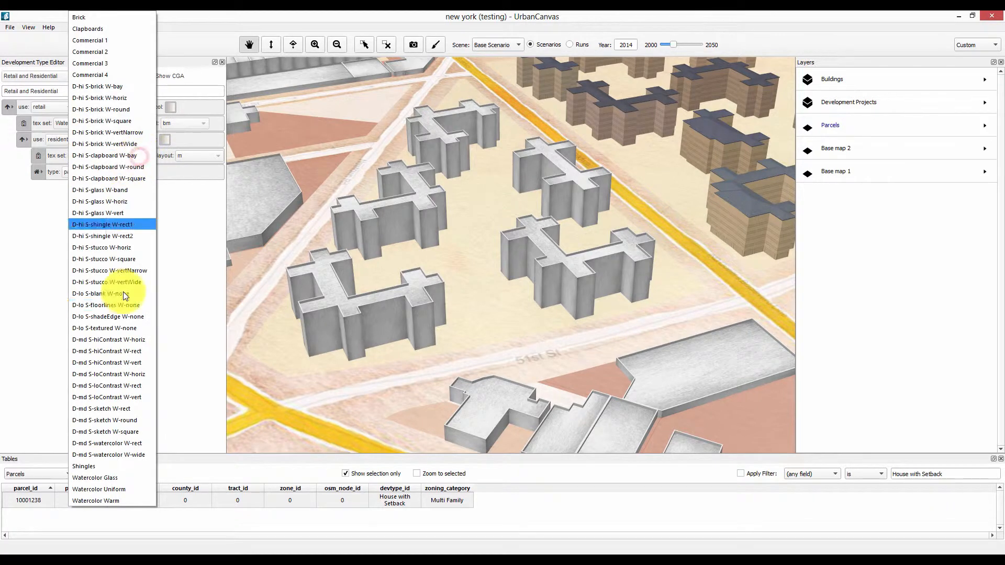
left_click(130, 500)
left_click(183, 154)
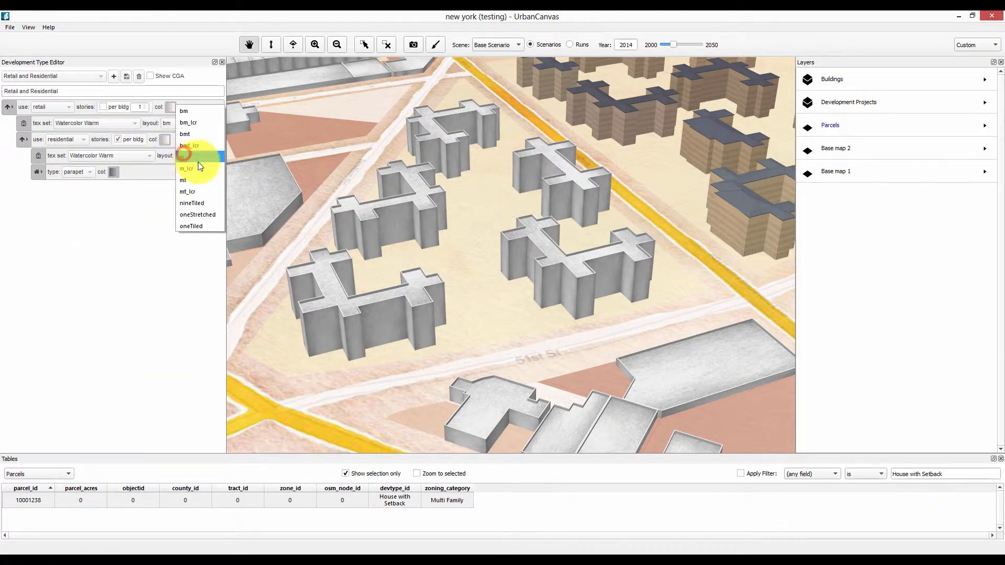
left_click(197, 192)
Set the parapet roof colour's hue range to 20–40 and save the development type
left_click(113, 171)
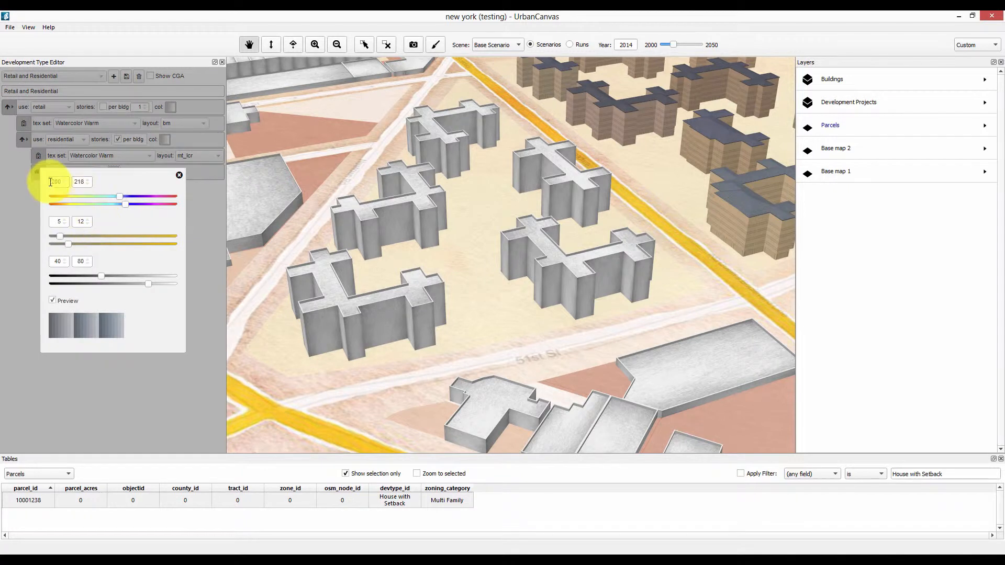
type("20")
left_click(84, 181)
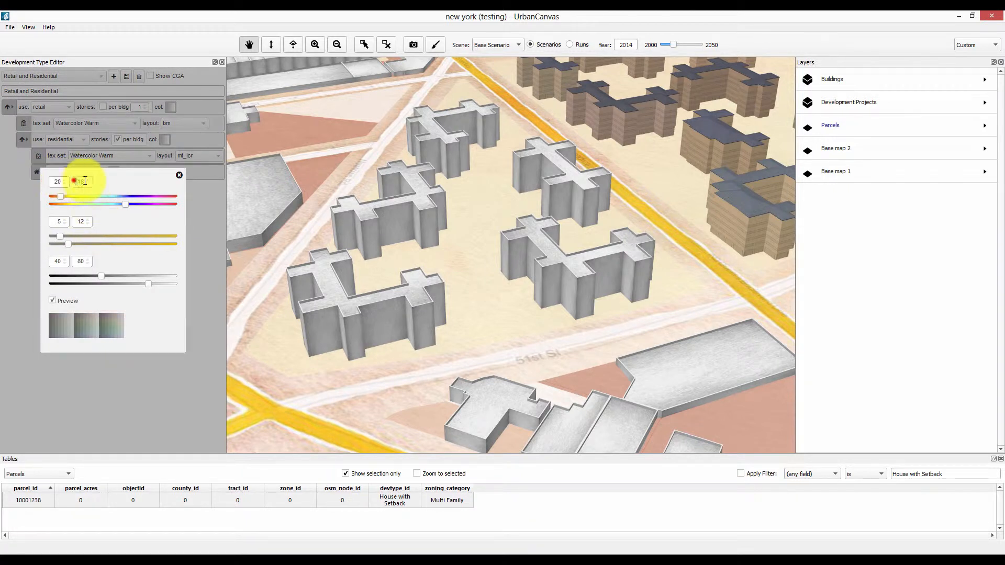
type("40")
left_click(207, 247)
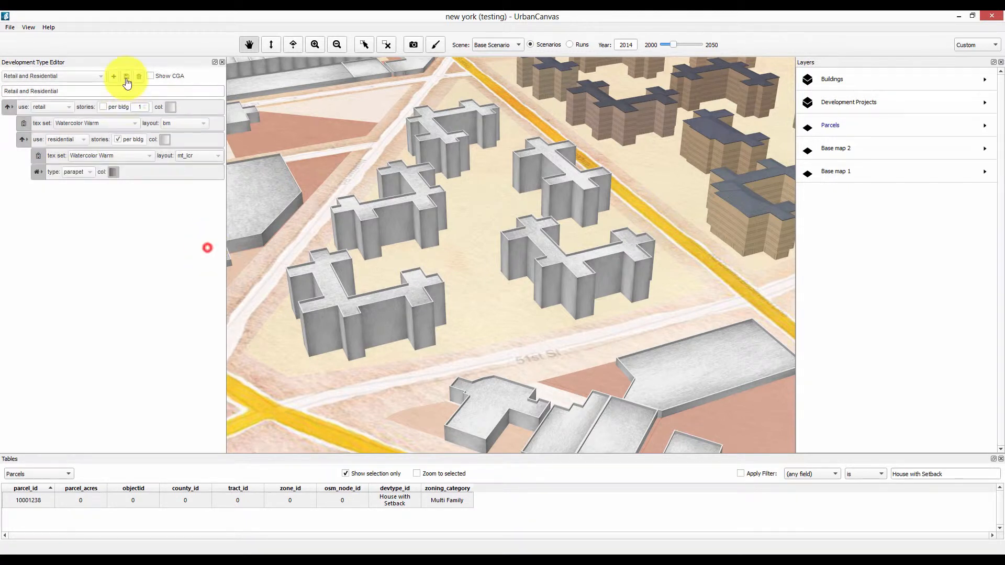
left_click(126, 77)
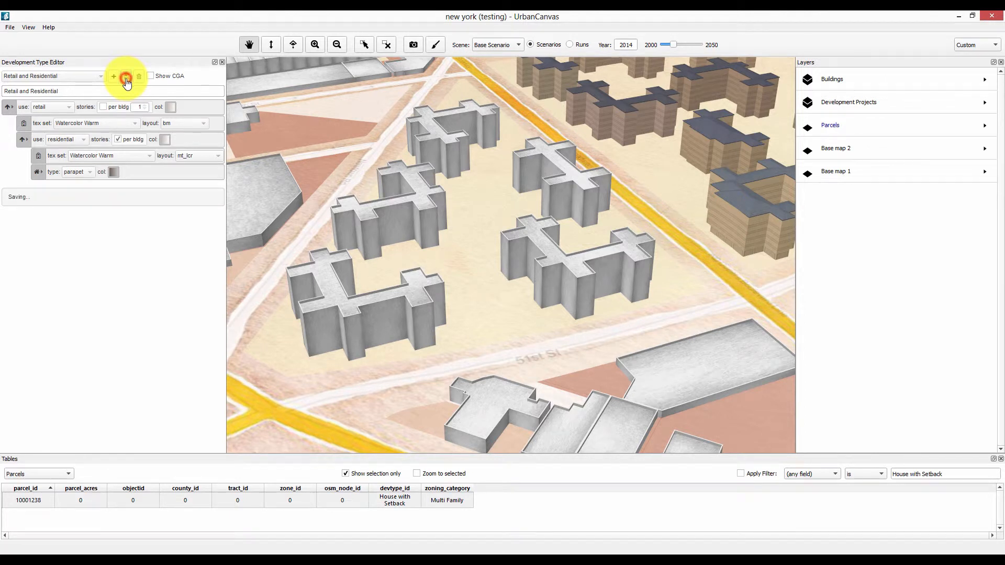
Assign the Retail and Residential development type to the large multi-building parcel along 51st St
left_click(364, 45)
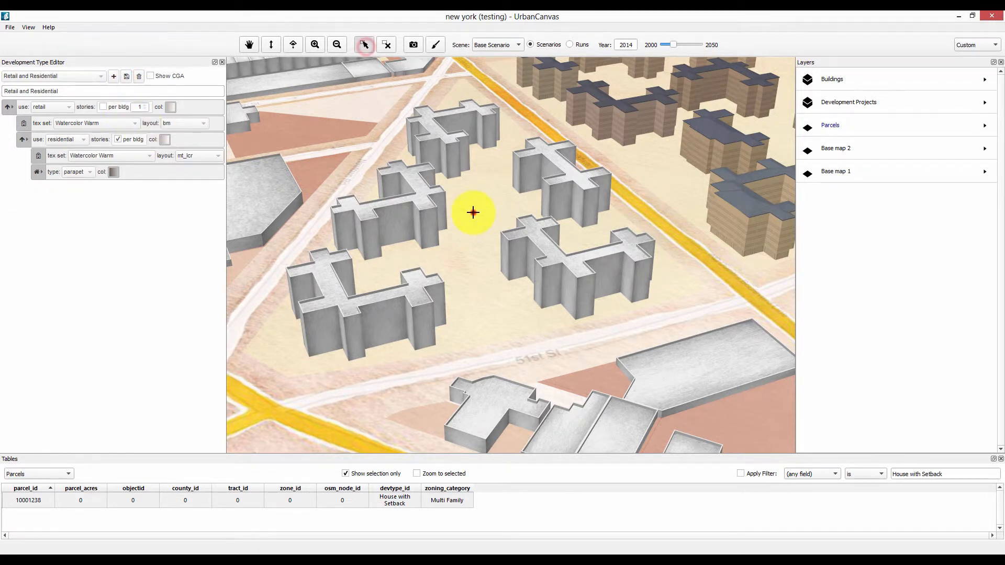
right_click(473, 212)
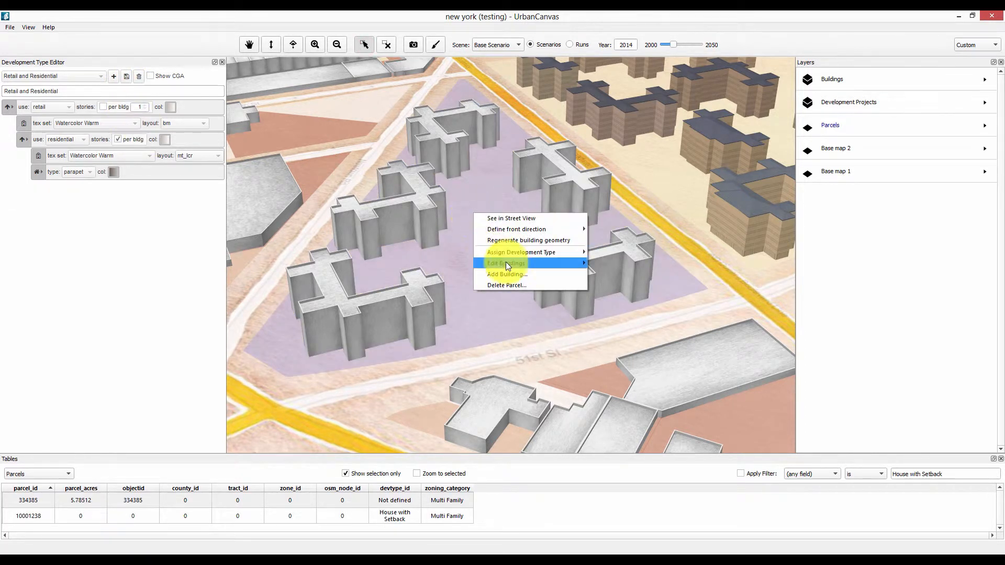
mouse_move(511, 253)
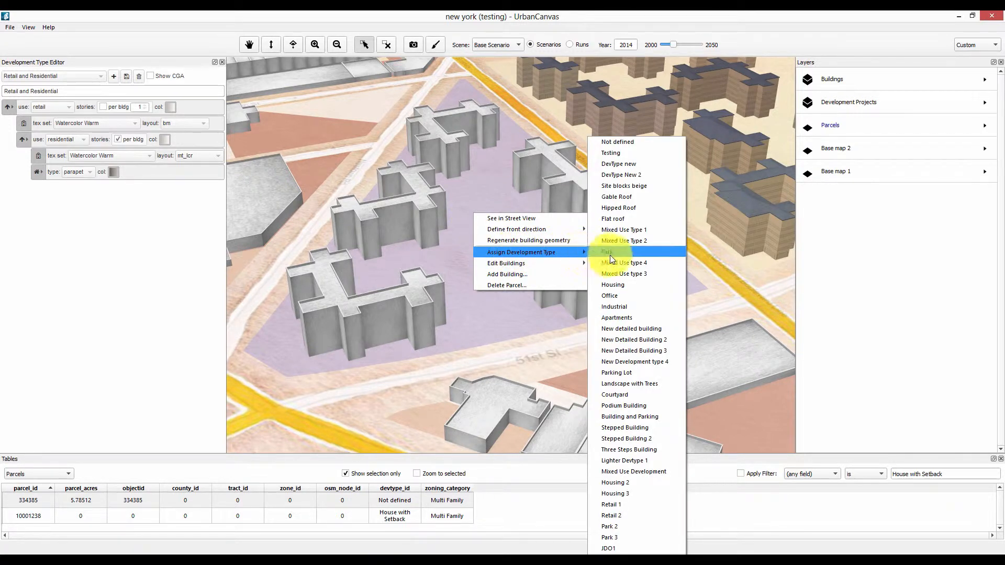
left_click(647, 554)
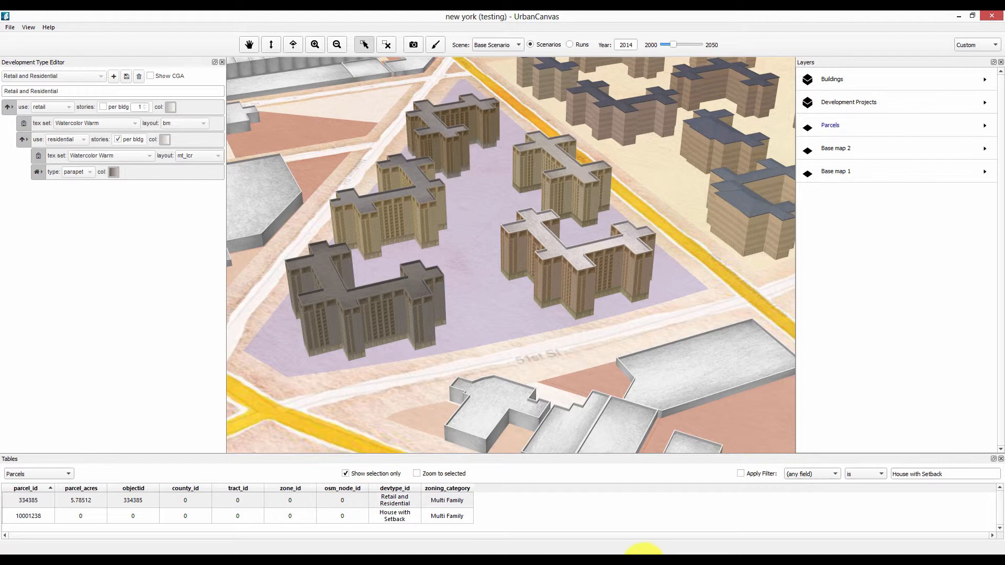
Replace the residential extrusion above the retail level with a setback of 1 at the front, rear and sides
middle_click_drag(391, 298, 449, 297)
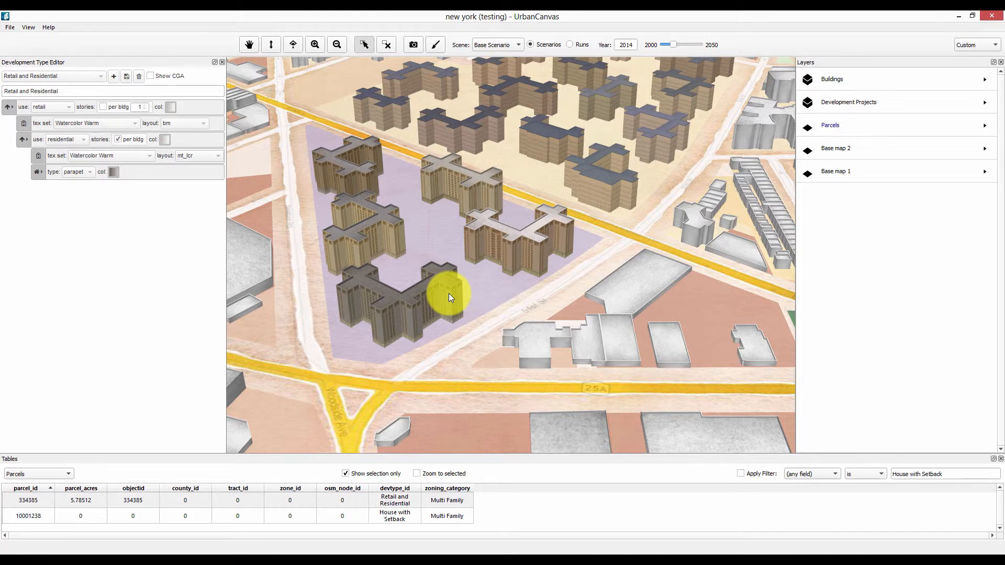
scroll(448, 293, "down", 1)
scroll(408, 268, "up", 2)
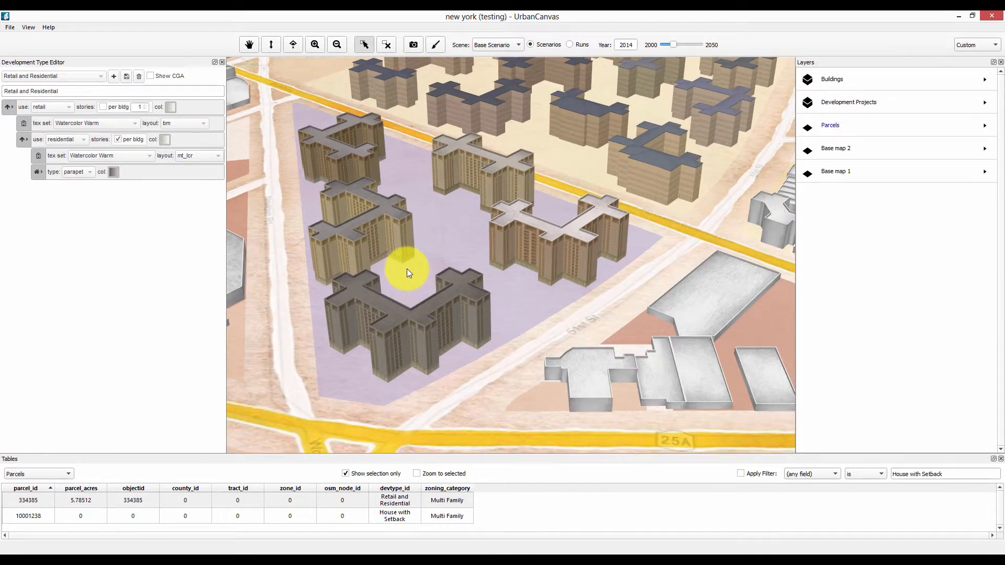
left_click(28, 140)
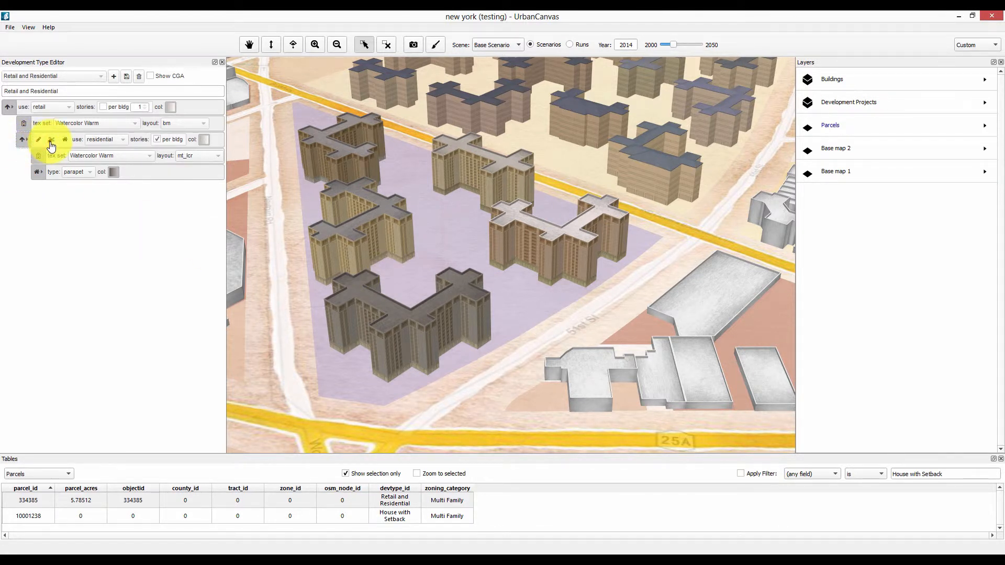
left_click(51, 141)
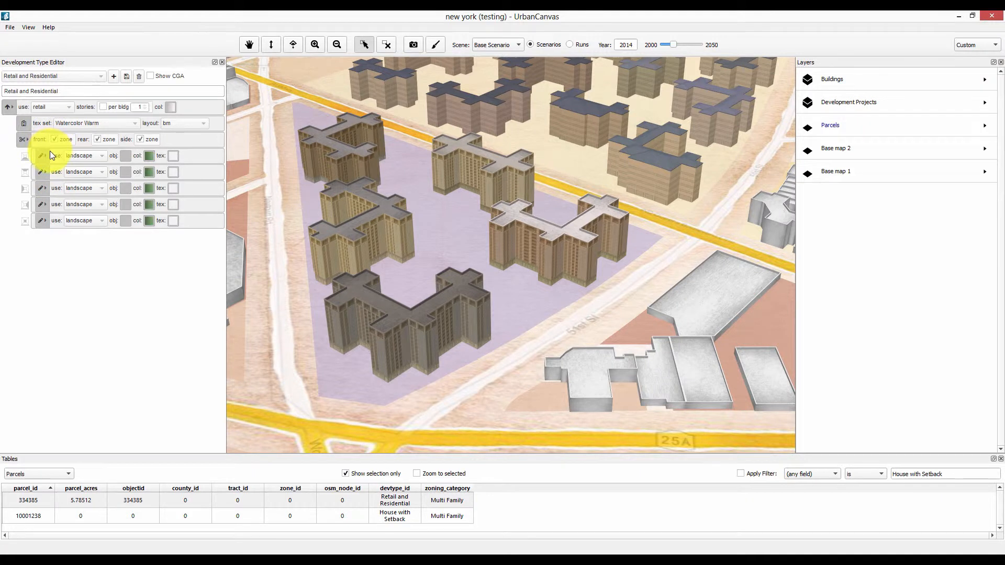
left_click(60, 140)
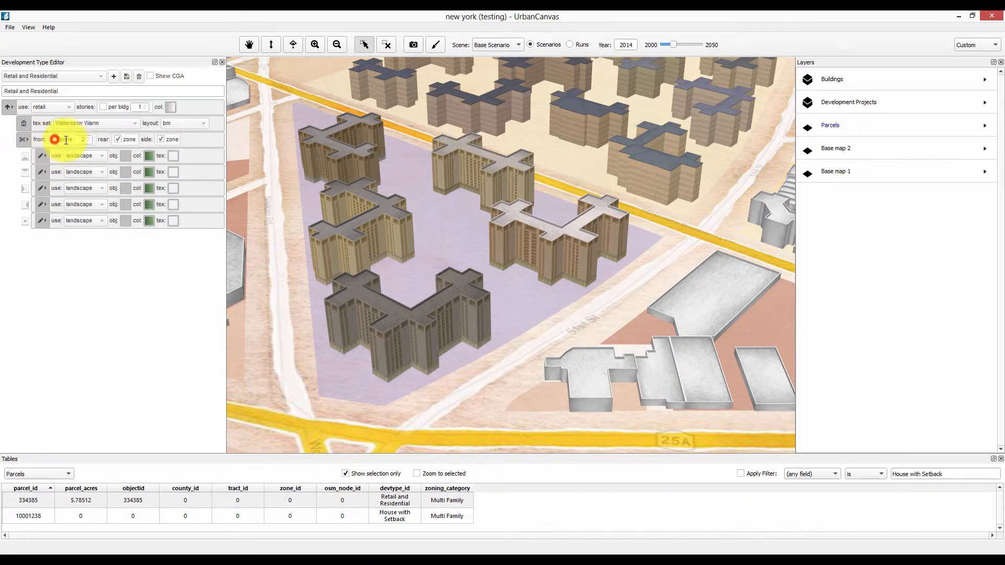
left_click(117, 139)
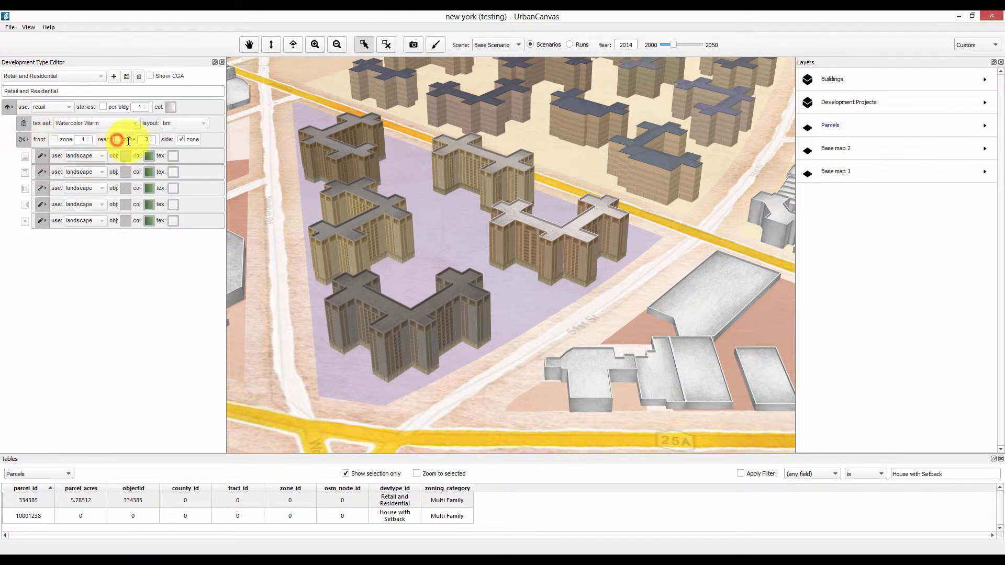
left_click(181, 139)
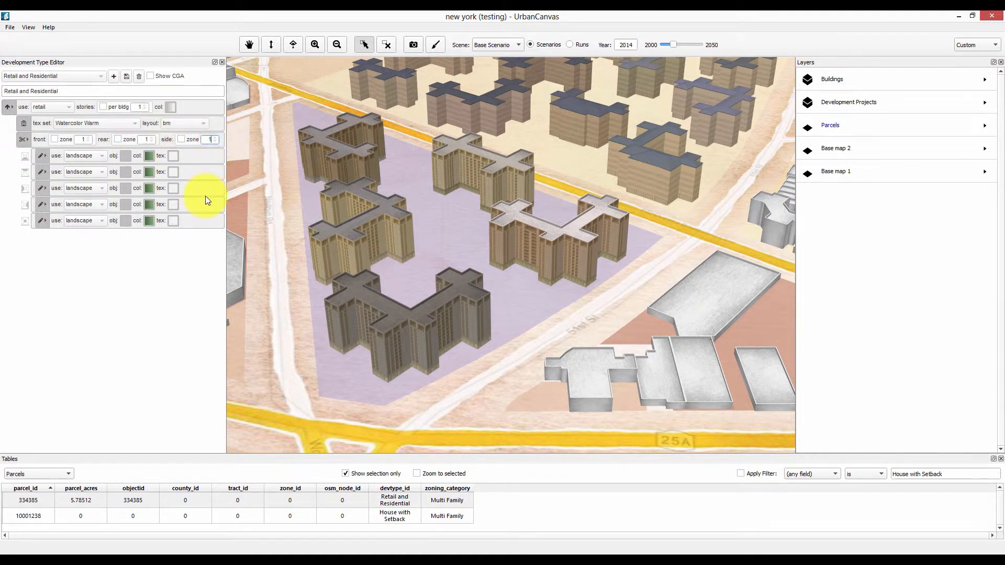
Extrude the setback's centre area as residential, using the Watercolor Warm texture set and the mt_lcr layout
left_click(40, 222)
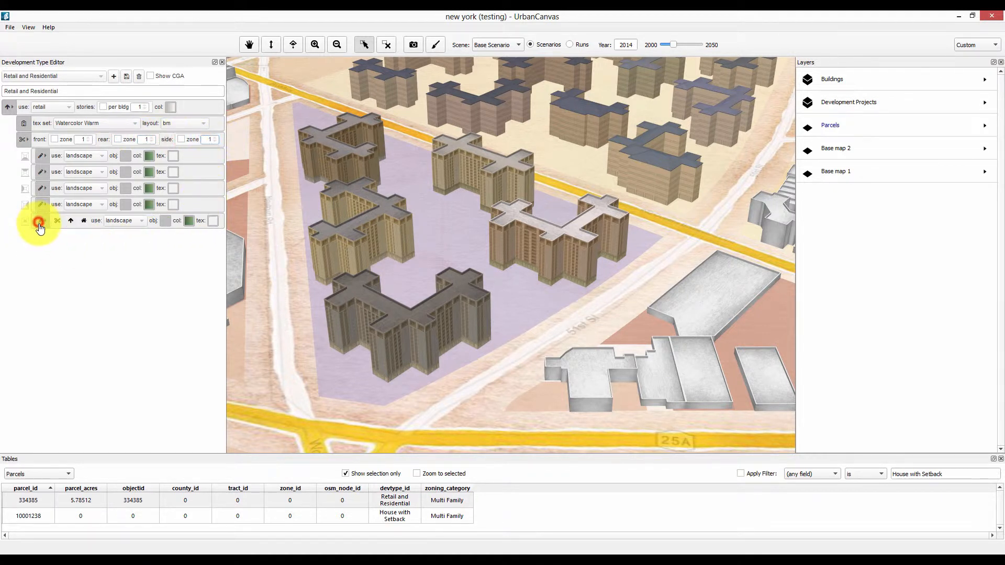
left_click(70, 222)
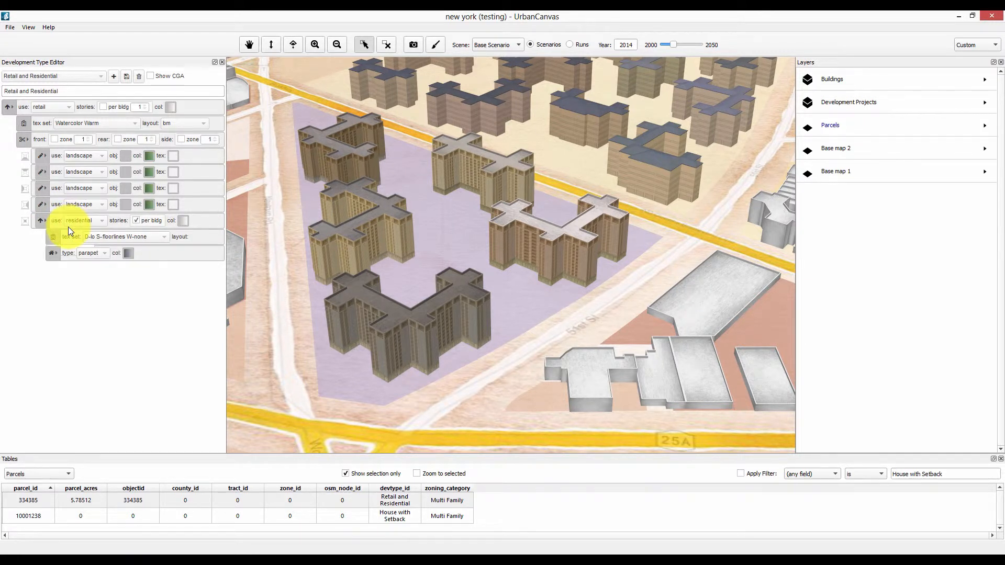
left_click(137, 237)
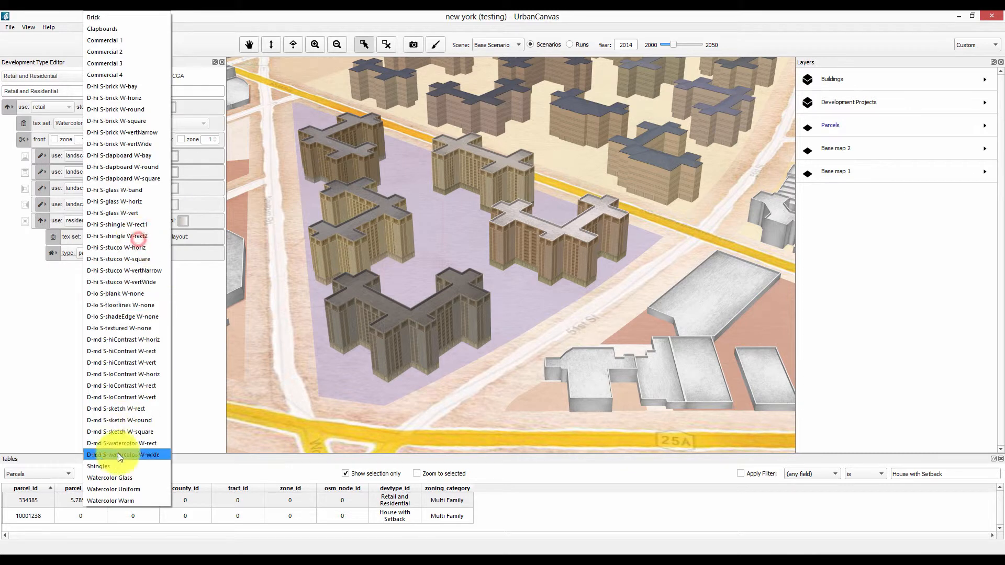
left_click(111, 498)
left_click_drag(227, 348, 242, 348)
left_click(217, 236)
left_click(216, 235)
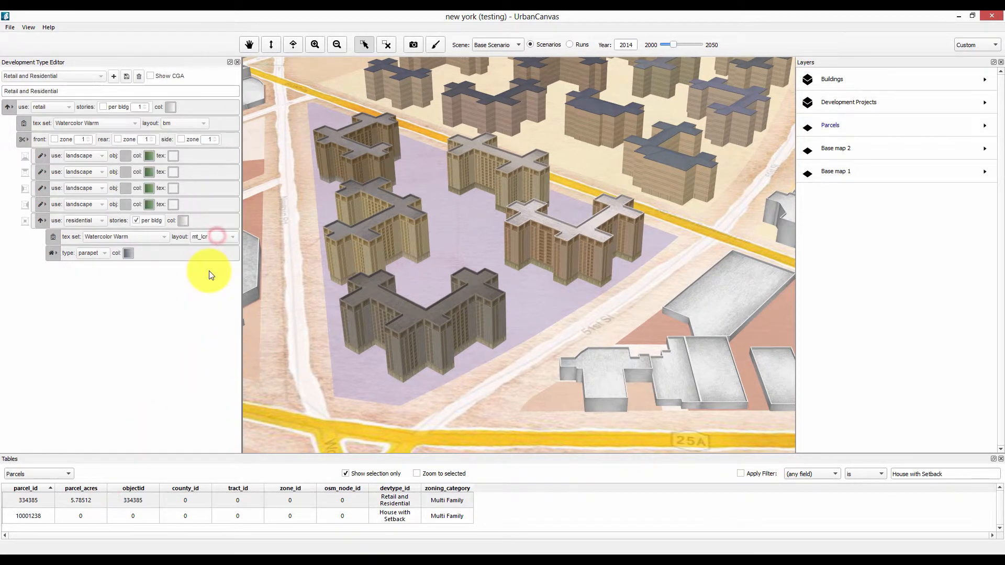
Set the upper hue limit of the parapet roof colour to 30 and save the development type
left_click(128, 253)
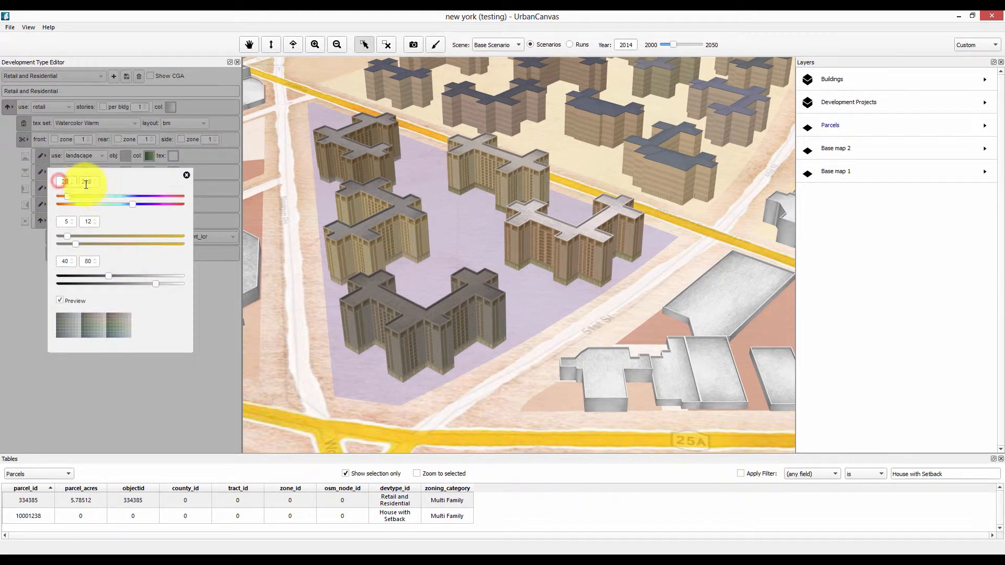
double_click(80, 182)
type("30")
left_click(212, 281)
left_click(126, 77)
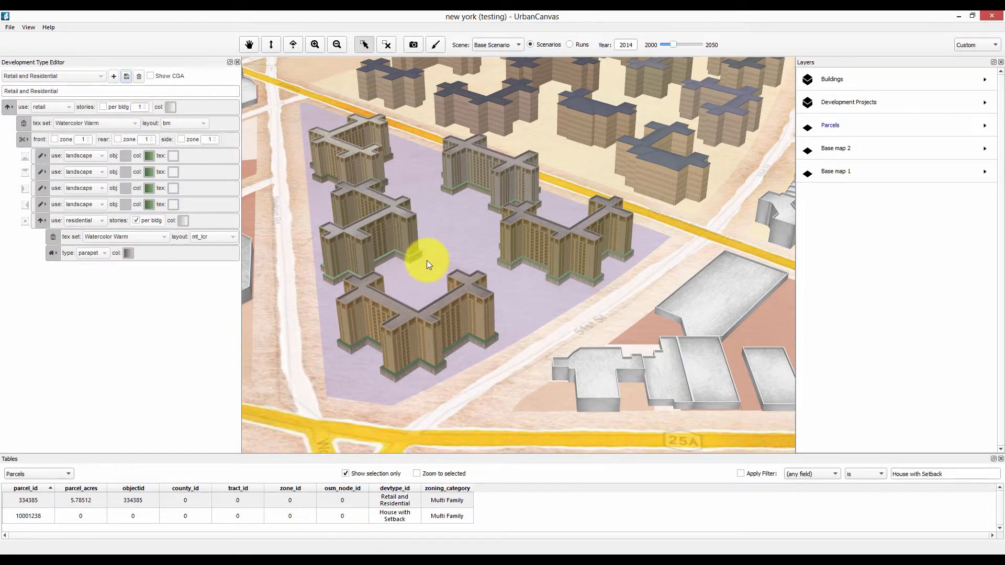
Colour the Buildings layer by the use tag and examine the setback buildings on the 51st St parcel
scroll(429, 257, "down", 3)
scroll(436, 314, "up", 4)
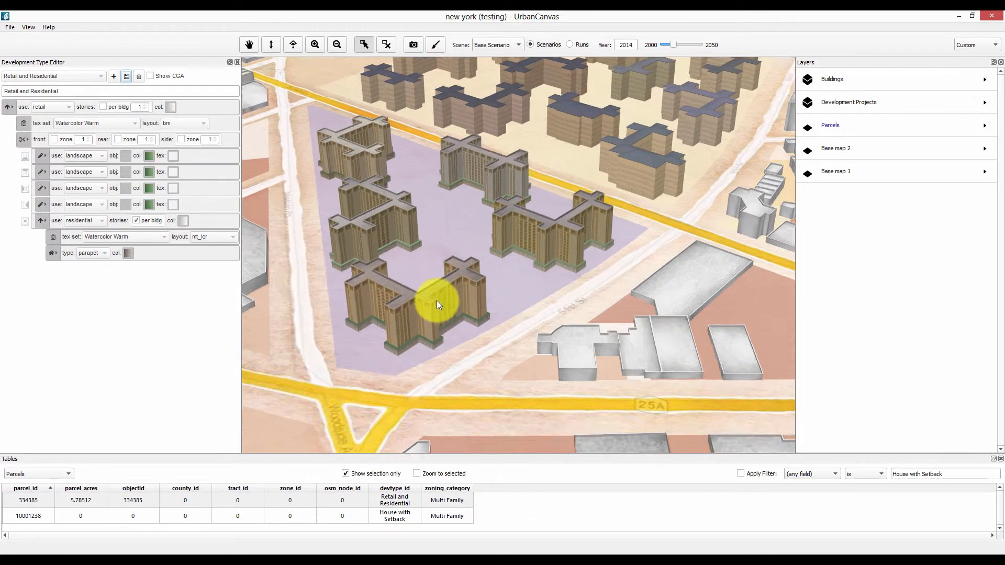
scroll(398, 283, "down", 3)
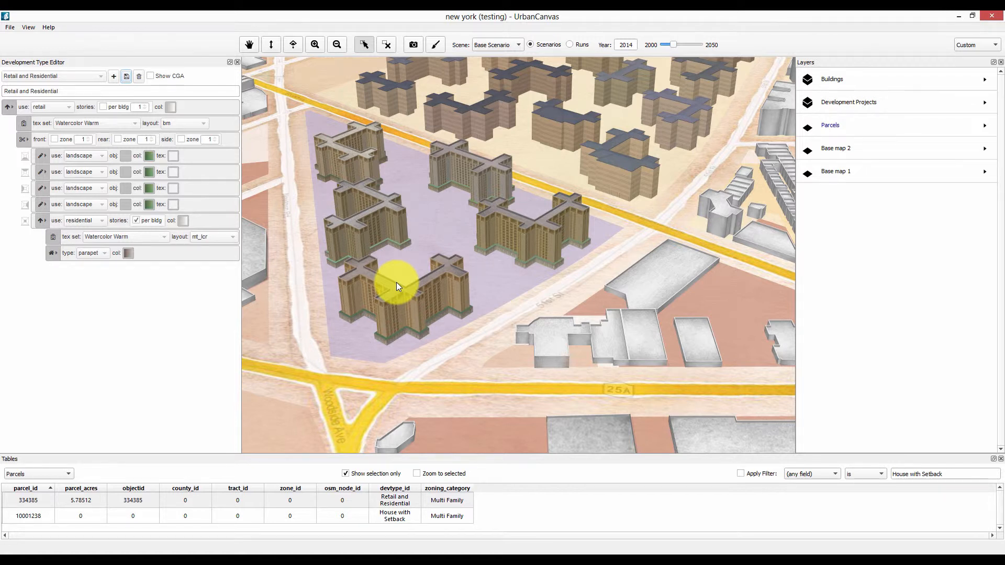
left_click(984, 80)
left_click(921, 118)
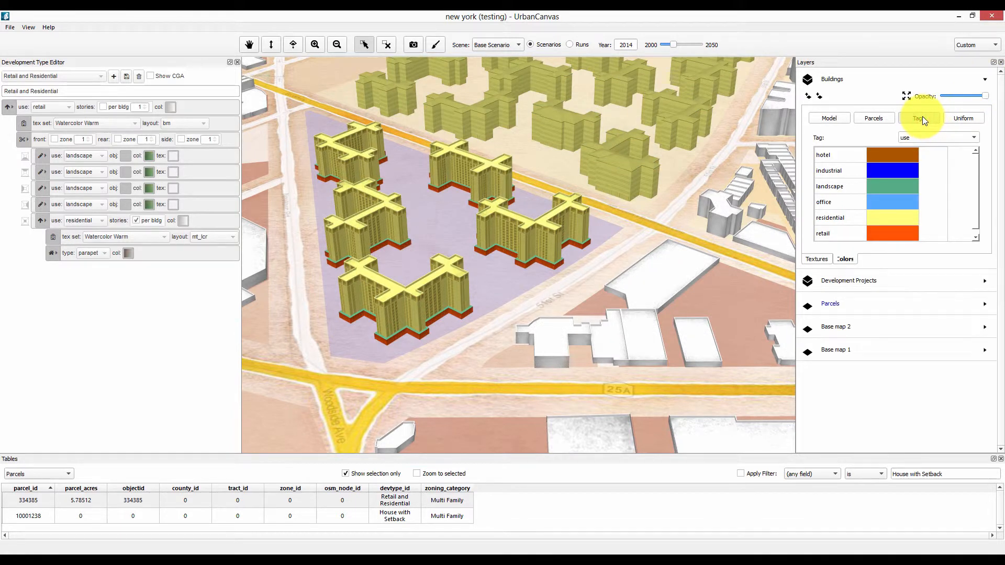
scroll(476, 278, "up", 5)
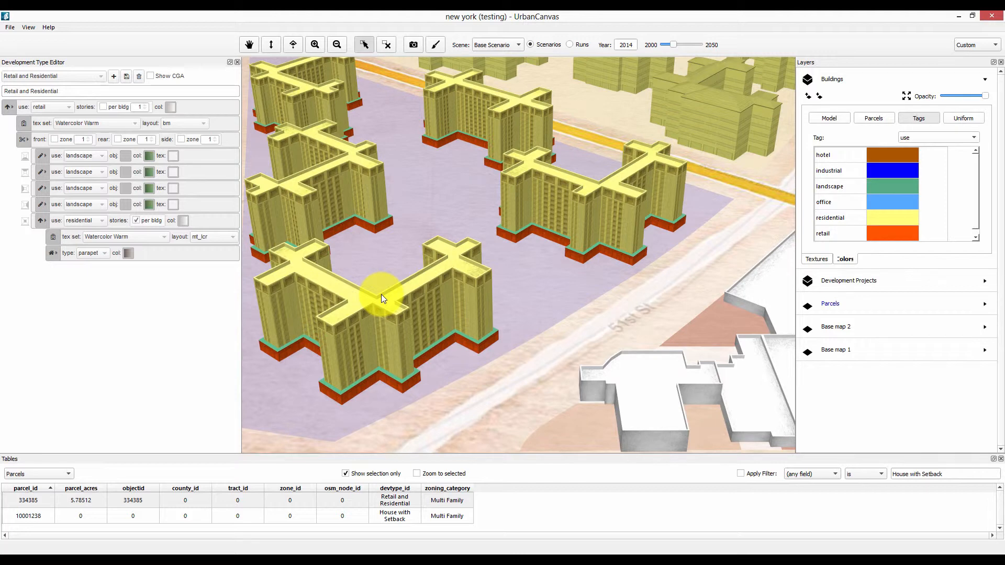
scroll(381, 294, "down", 5)
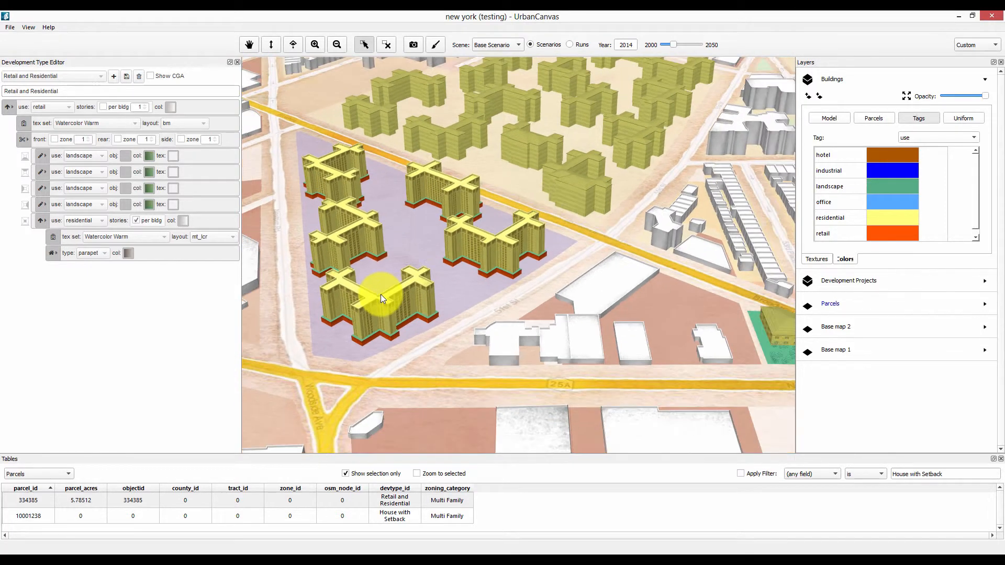
Close the Development Type Editor and open the Area Takeoff chart
left_click(238, 62)
left_click(29, 27)
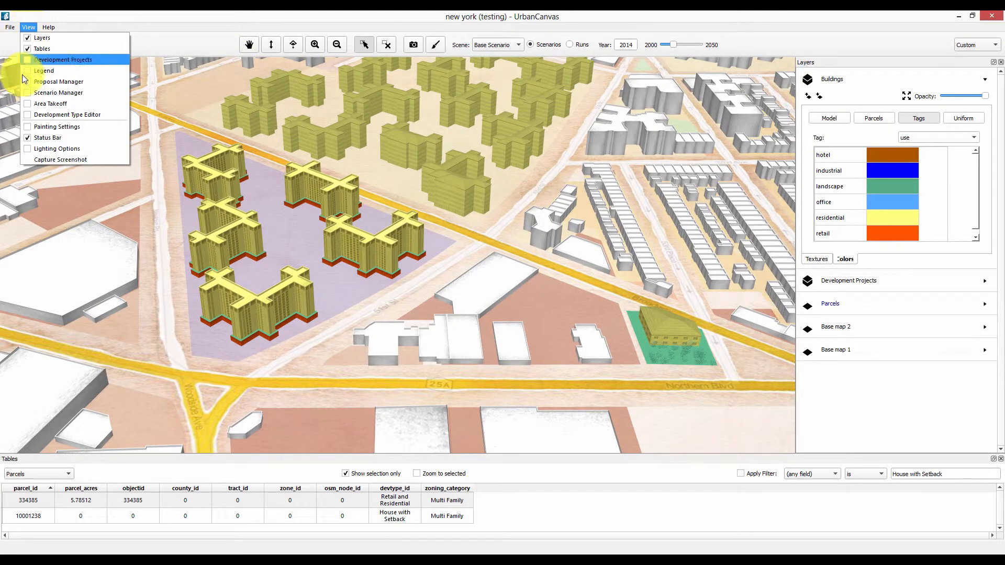
left_click(24, 102)
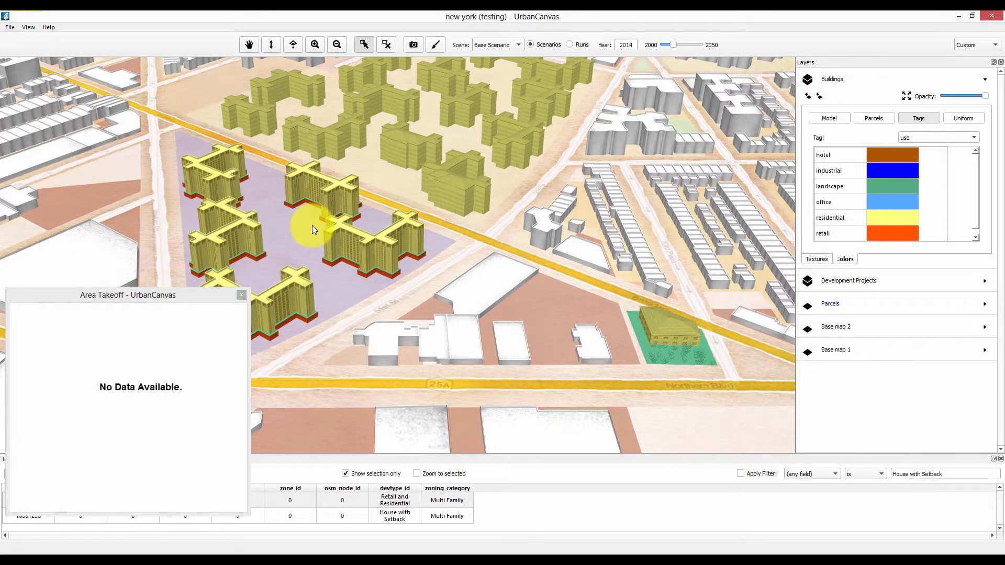
Make Buildings the active layer and select all buildings on the 51st St parcel to chart their areas by use
left_click(250, 45)
left_click_drag(303, 161, 424, 92)
left_click(365, 45)
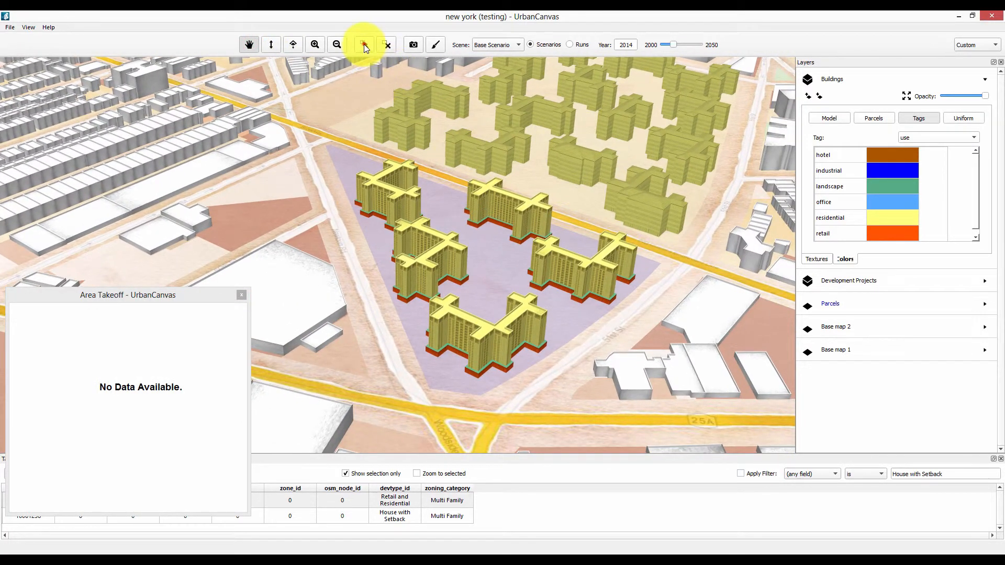
left_click(832, 79)
left_click_drag(537, 224, 412, 330)
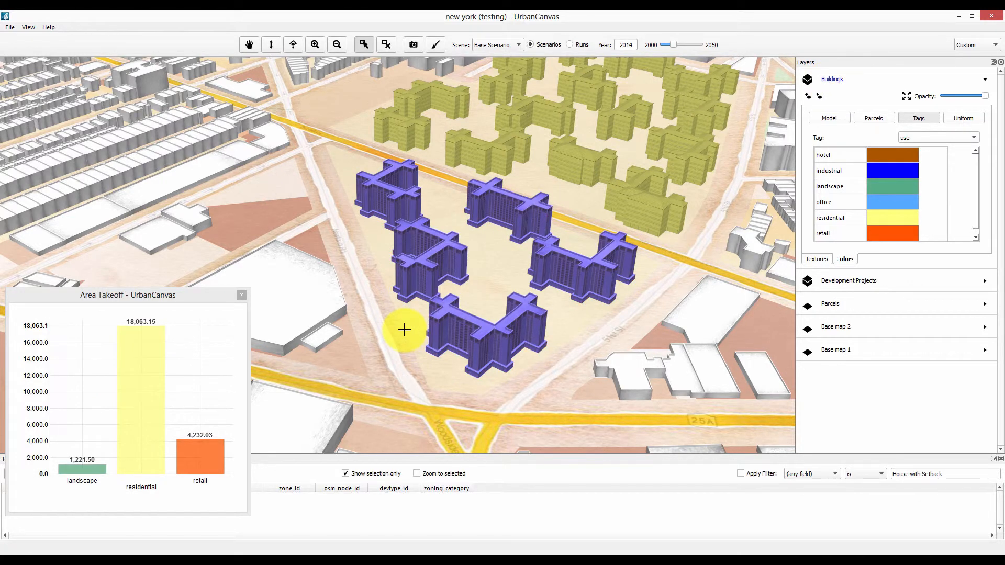
Clear the selection and select the dense mixed-use district's buildings within an area of about 513 by 486 m for the area takeoff
left_click(390, 46)
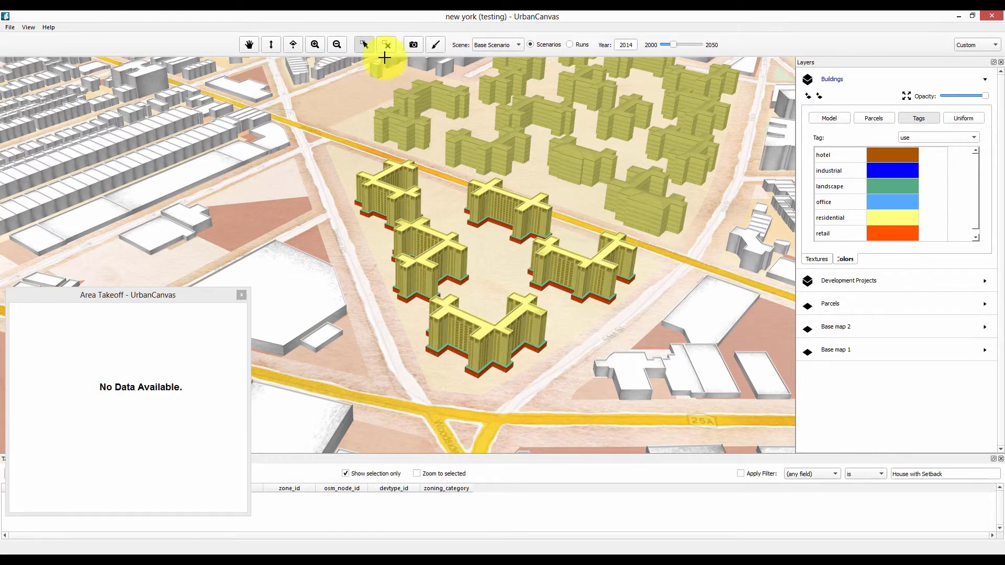
left_click(249, 45)
left_click_drag(531, 236, 541, 309)
middle_click_drag(541, 309, 724, 291)
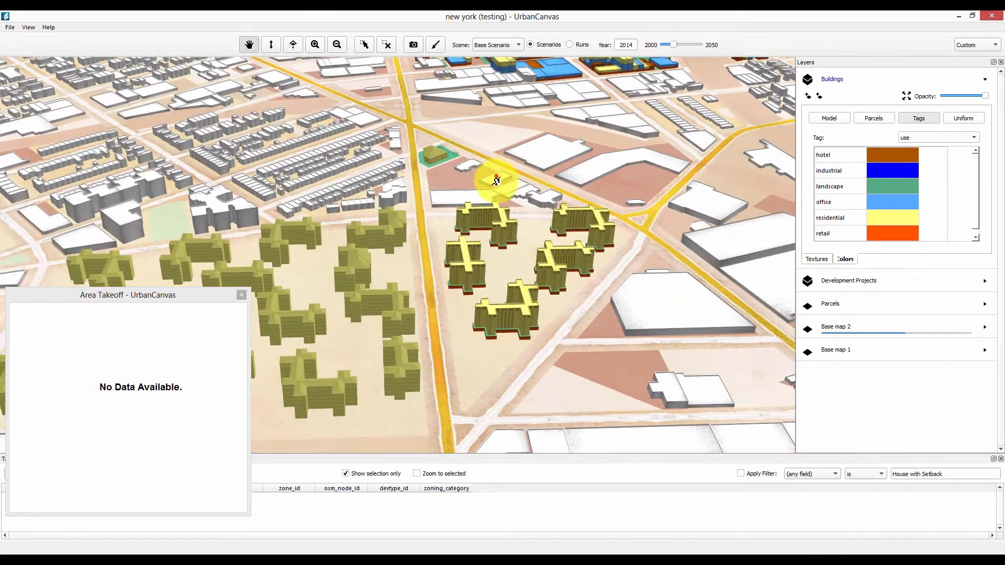
left_click_drag(496, 176, 429, 419)
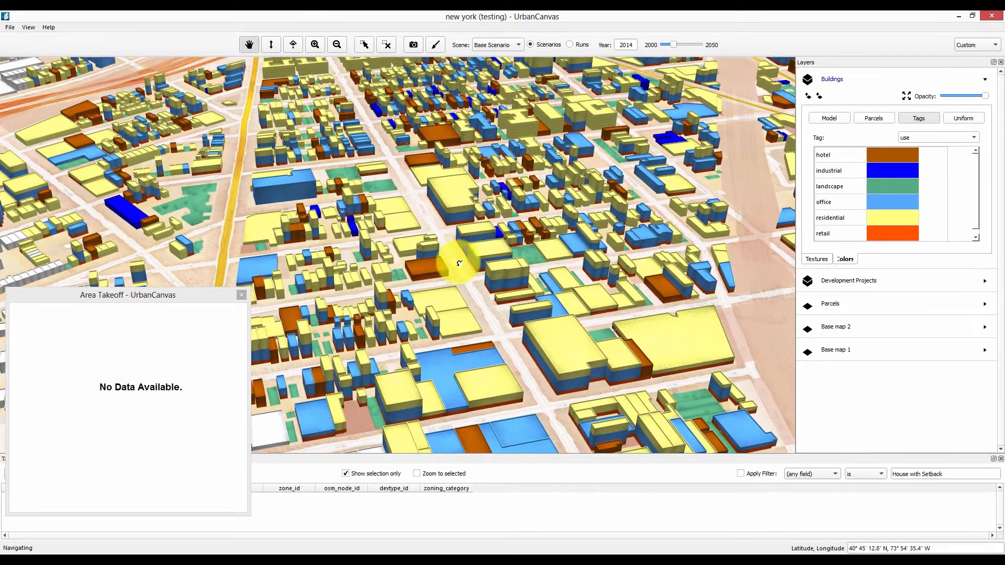
left_click_drag(490, 154, 388, 220)
left_click_drag(488, 173, 415, 168)
left_click(364, 44)
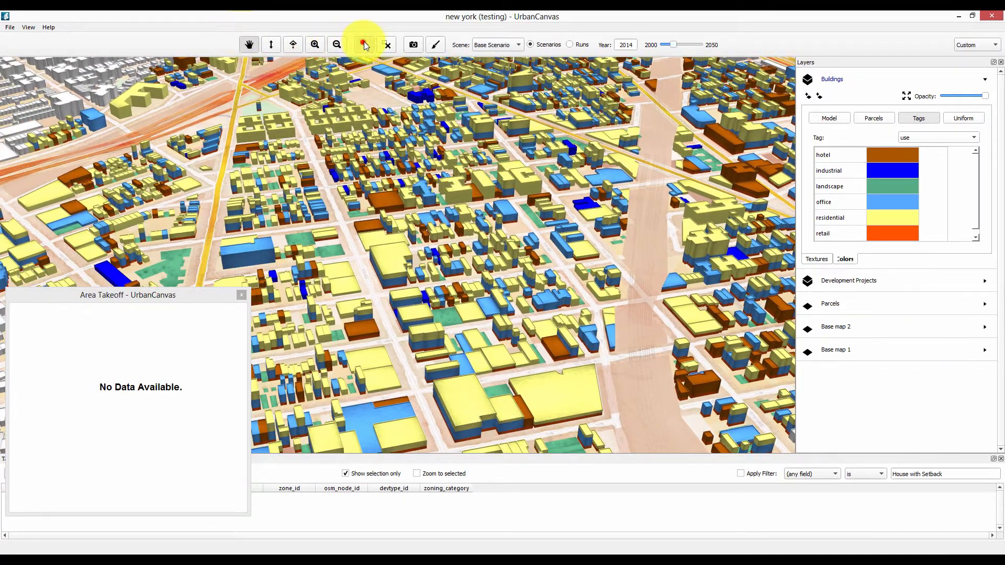
mouse_move(547, 122)
left_mouse_down()
mouse_move(392, 224)
mouse_move(340, 300)
left_mouse_up()
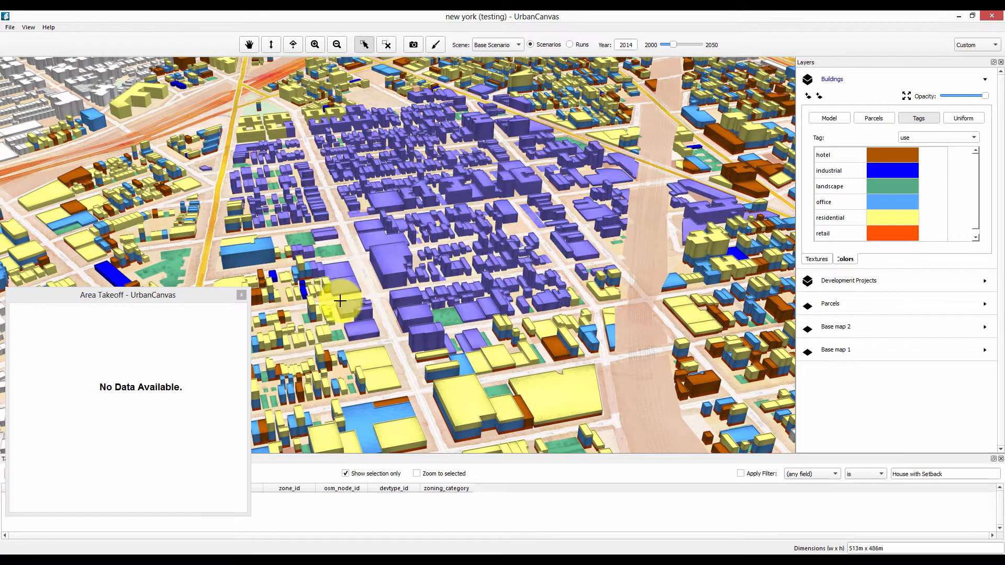